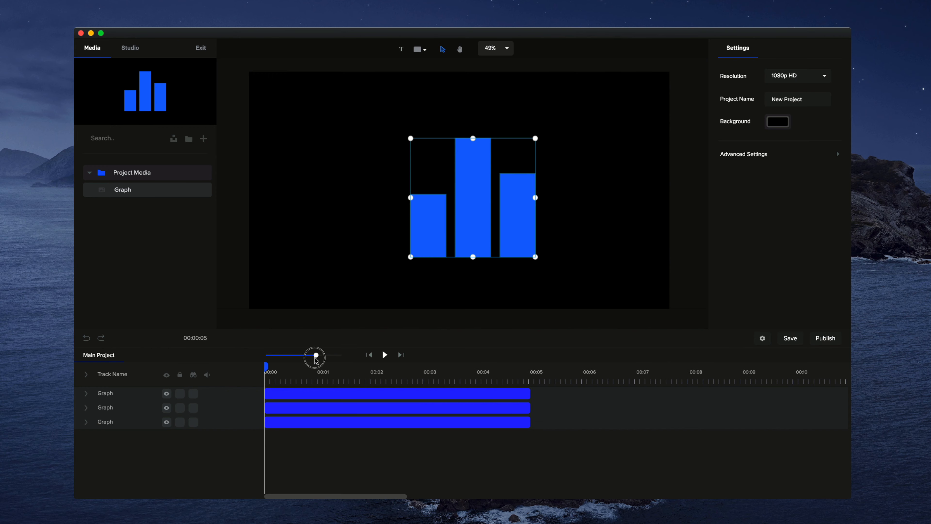
Rename the three graph tracks to Right, Middle and Left according to which bar each one holds
left_click(570, 232)
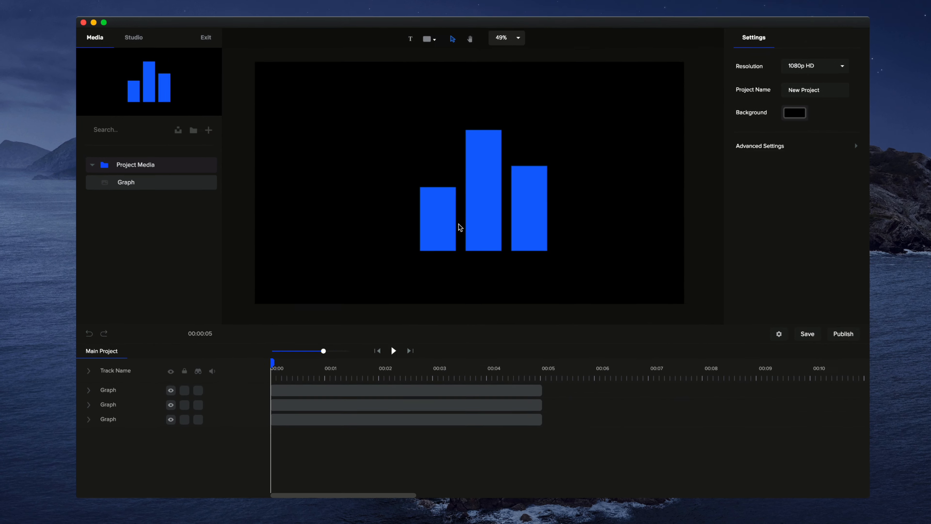
left_click(452, 227)
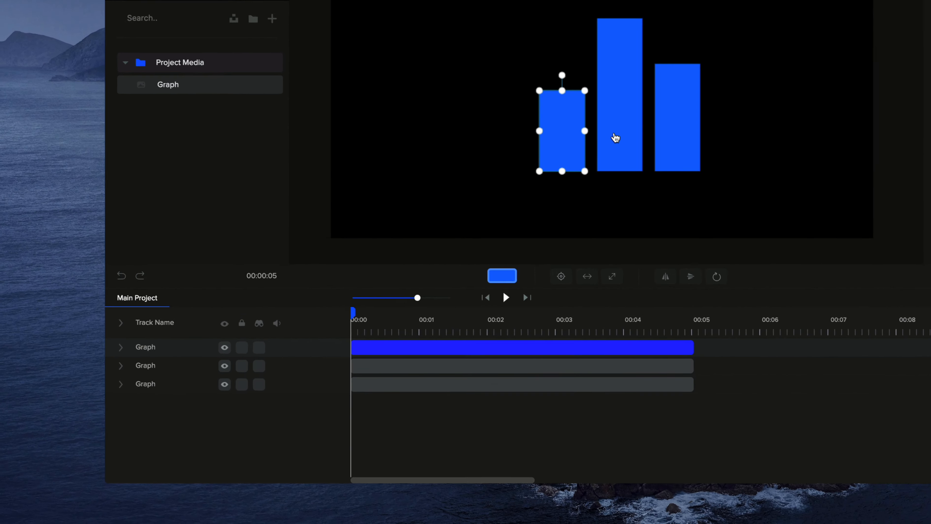
left_click(477, 226)
left_click(528, 221)
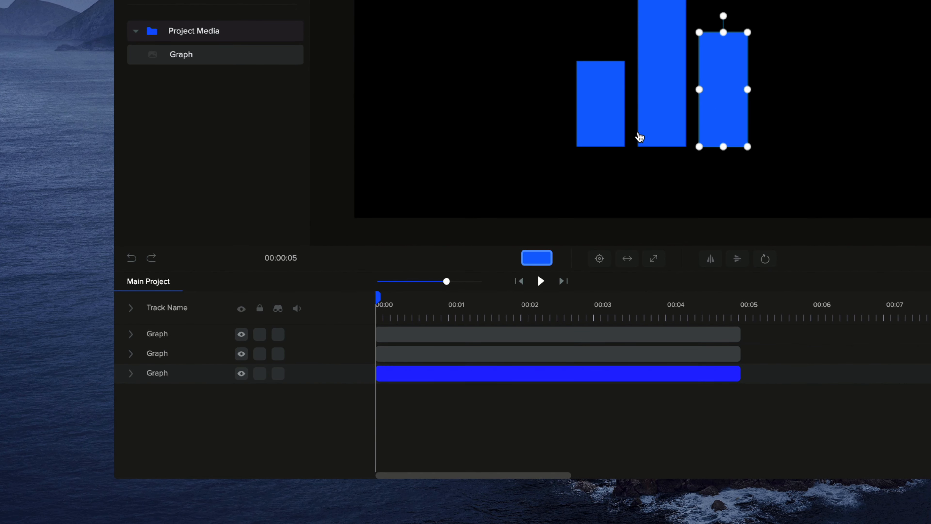
double_click(166, 374)
double_click(165, 354)
type("Midd")
double_click(166, 338)
type("Left")
left_click(242, 334)
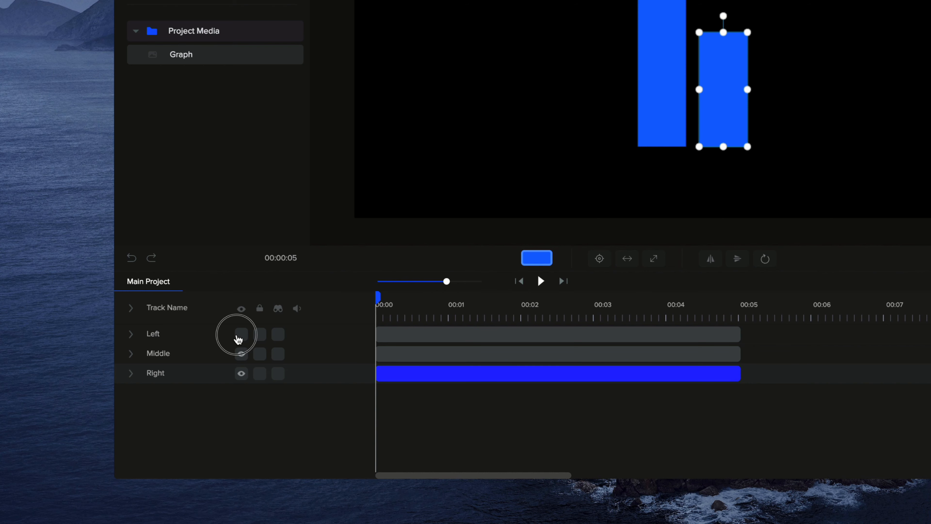
left_click(242, 333)
Set the left bar's colour to a brighter blue, #1578FF
left_click(752, 168)
left_click(605, 106)
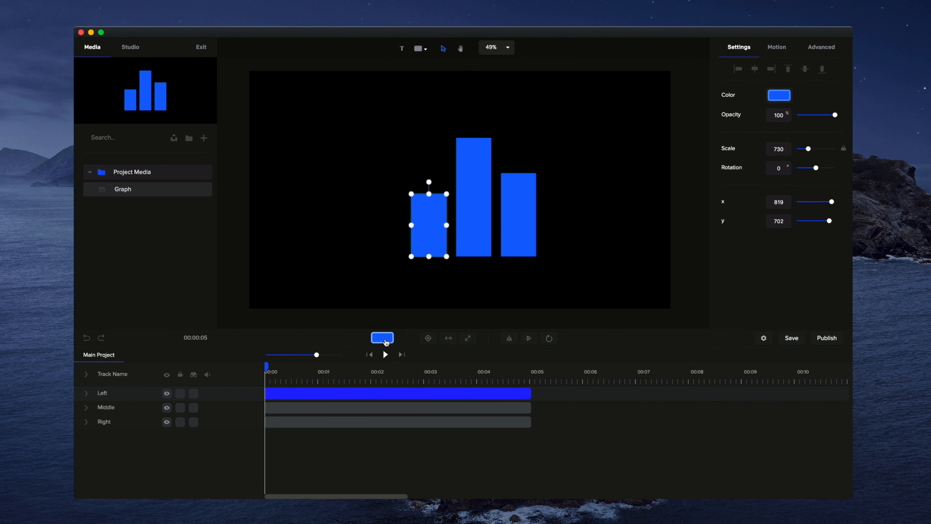
left_click(385, 339)
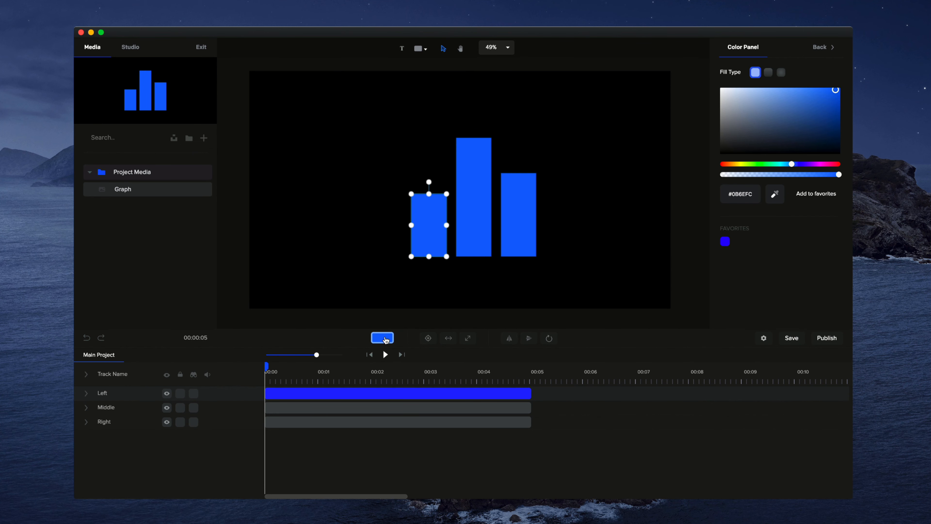
mouse_move(814, 95)
left_mouse_down()
mouse_move(769, 83)
mouse_move(831, 89)
left_mouse_up()
Give the middle bar a linear gradient fill running from blue to purple
left_click(485, 197)
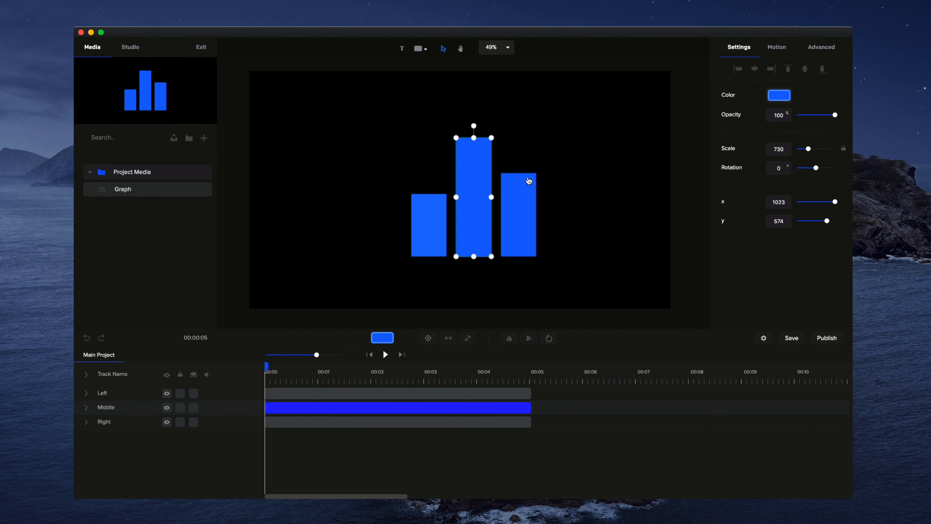
left_click(780, 95)
left_click(769, 73)
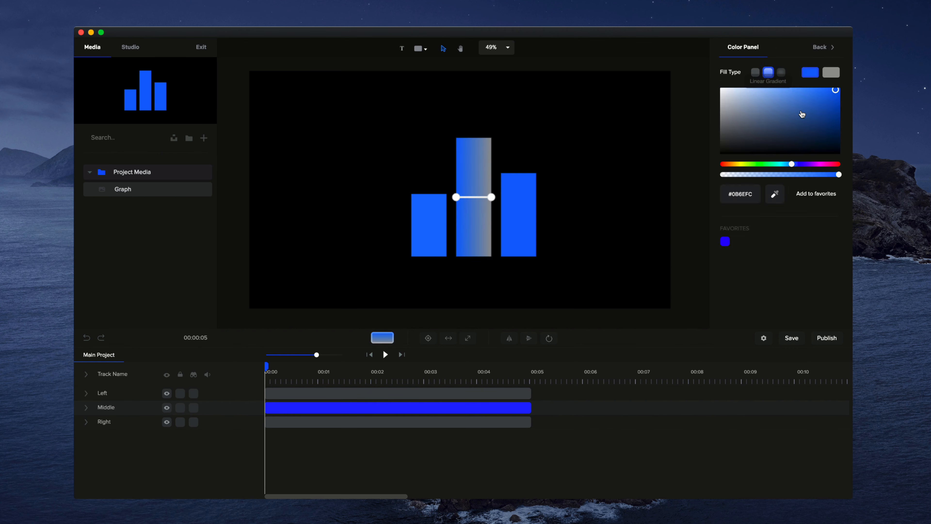
left_click(831, 73)
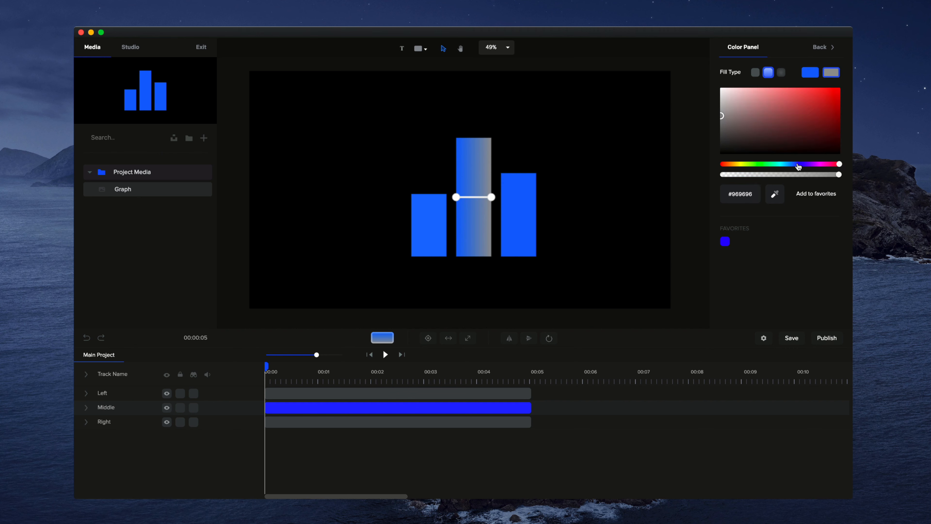
left_click(799, 164)
left_click(832, 89)
Apply the same blue-to-purple linear gradient fill to the right bar
left_click(516, 218)
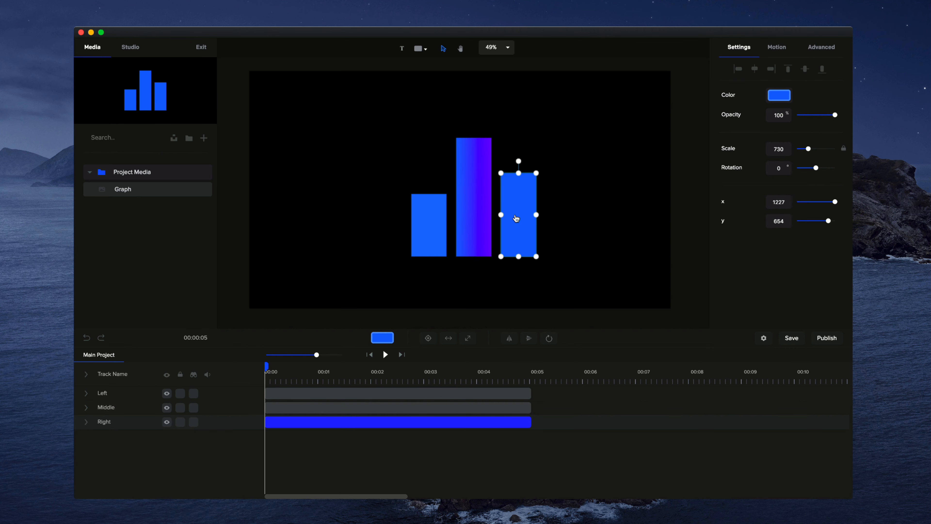
left_click(779, 96)
left_click(769, 72)
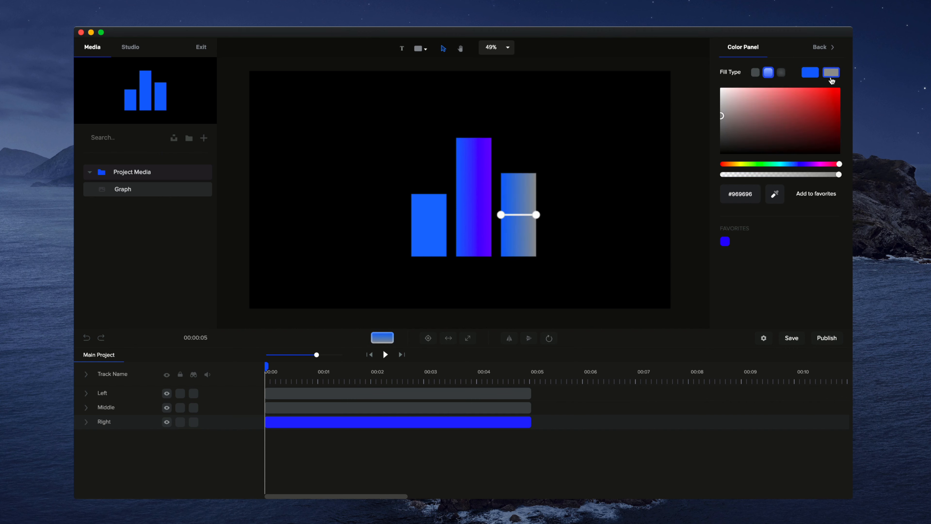
left_click(831, 72)
left_click(810, 165)
left_click(832, 91)
Apply the blue-to-purple linear gradient fill to the left bar as well
left_click(429, 218)
left_click(768, 73)
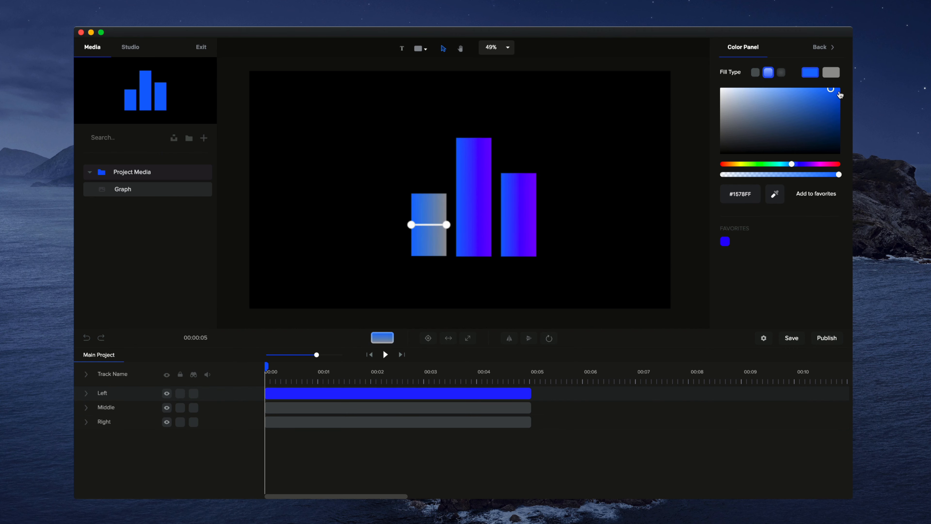
left_click(810, 164)
left_click(832, 89)
left_click(628, 135)
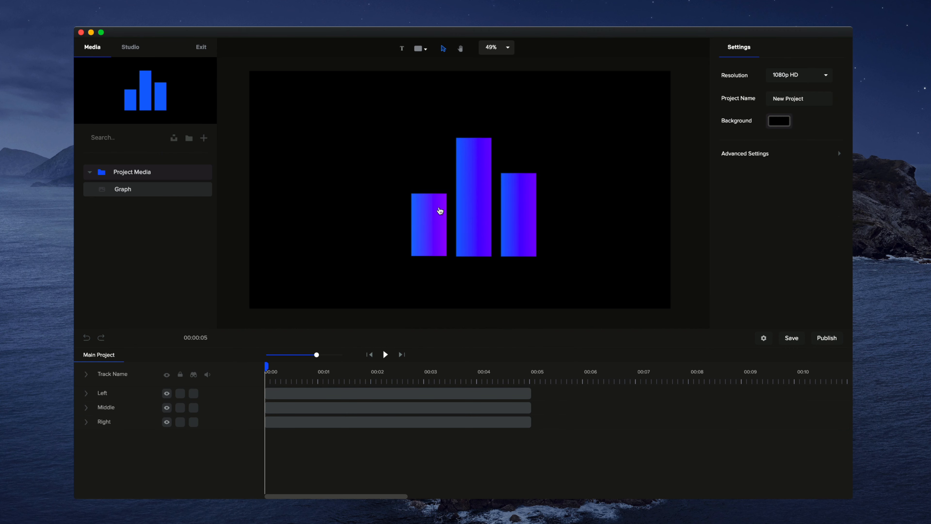
Add a Scale Up in-animation to the middle bar
left_click_drag(583, 122, 447, 226)
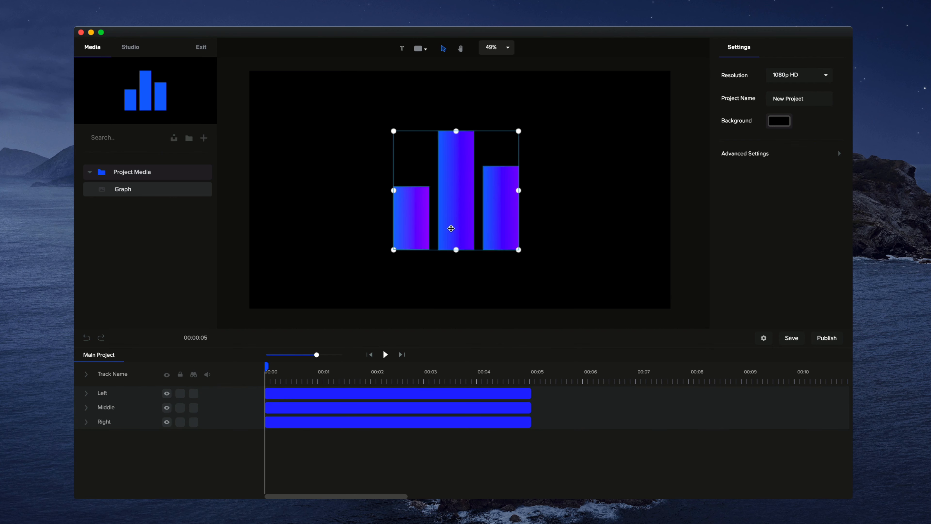
left_click(579, 233)
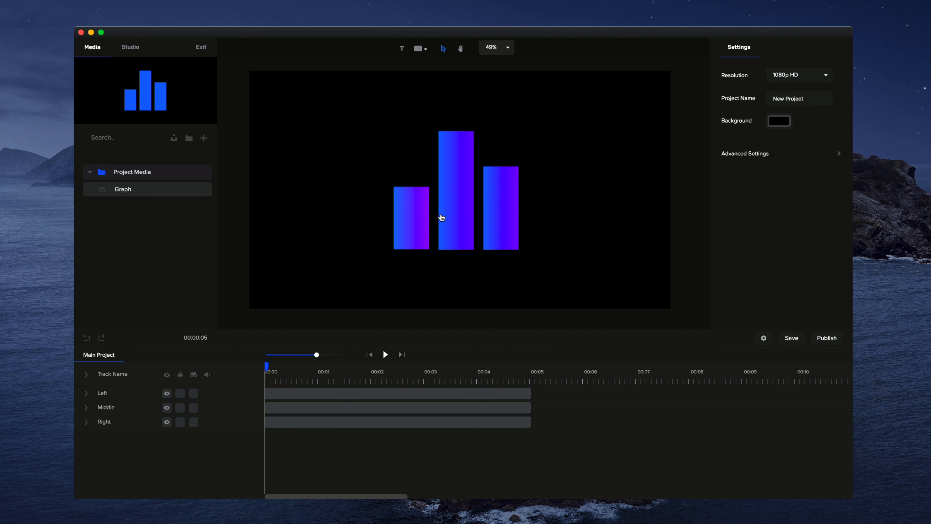
left_click(442, 217)
left_click(778, 49)
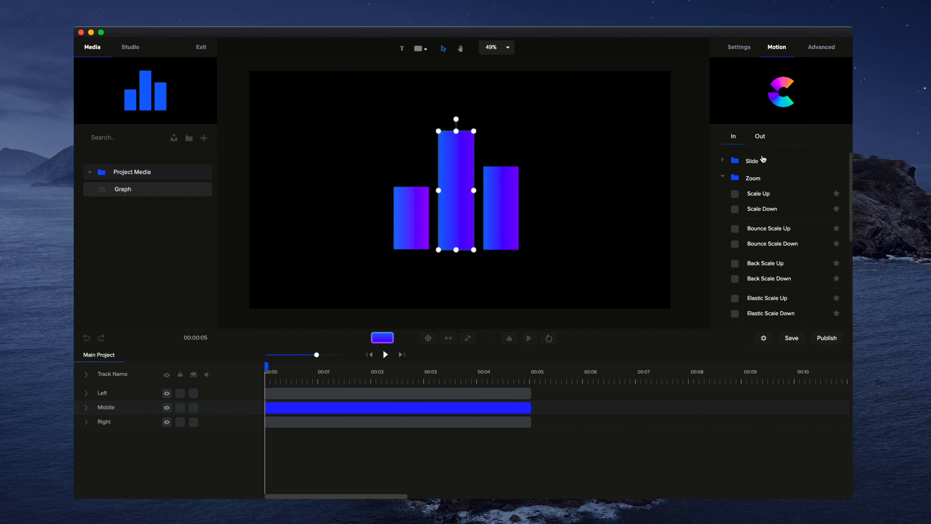
scroll(741, 202, "down", 1)
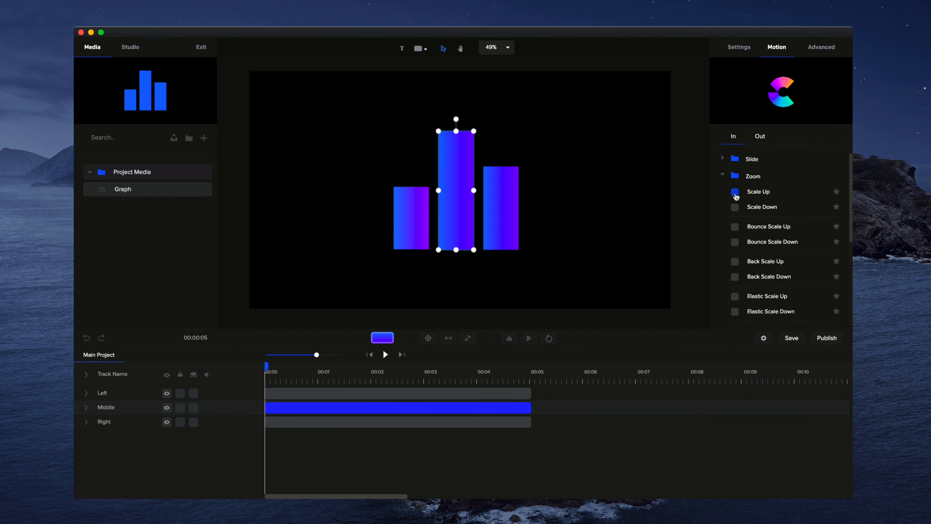
left_click(735, 193)
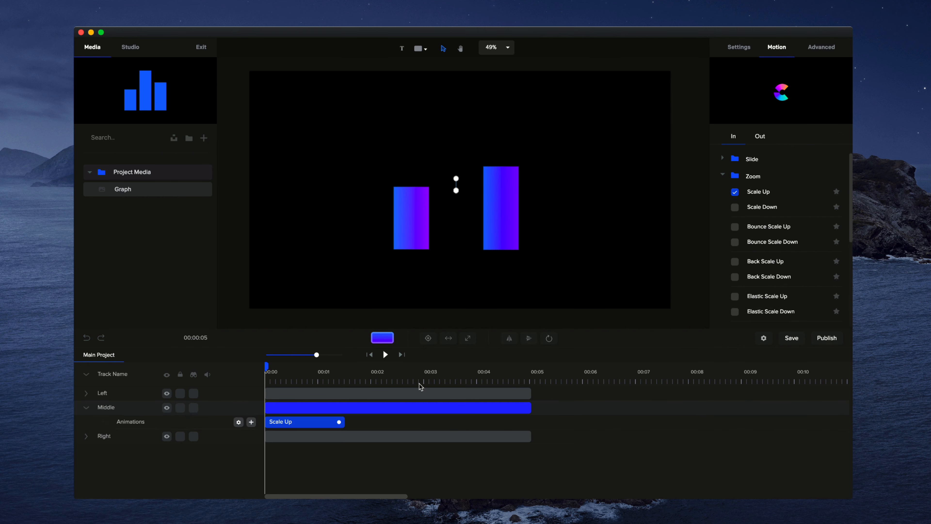
Preview the Scale Up animation from the start, then delete it from the middle bar
left_click(386, 355)
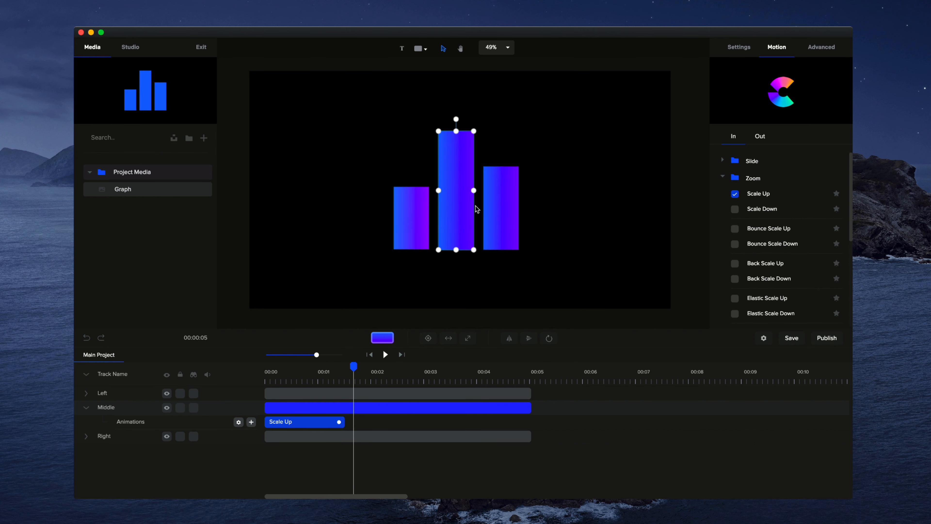
left_click(550, 337)
left_click_drag(353, 366, 241, 374)
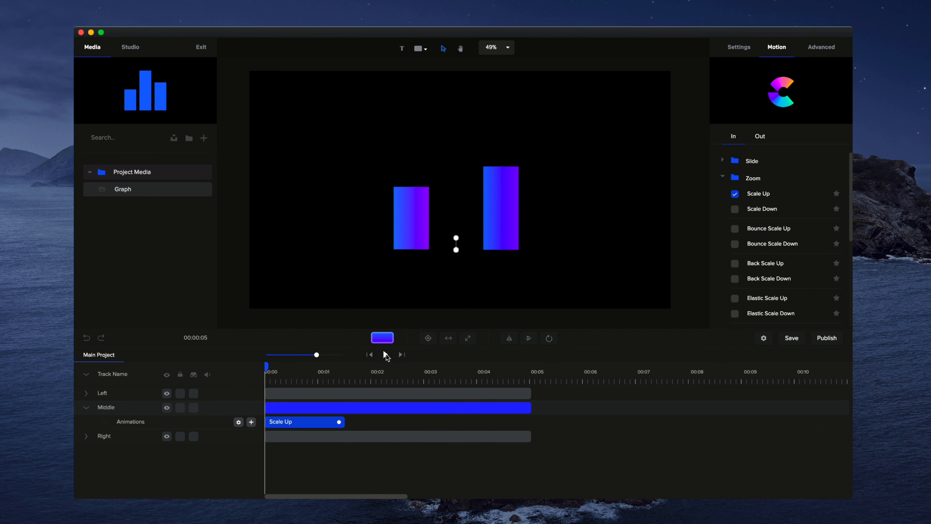
left_click(384, 354)
left_click(385, 354)
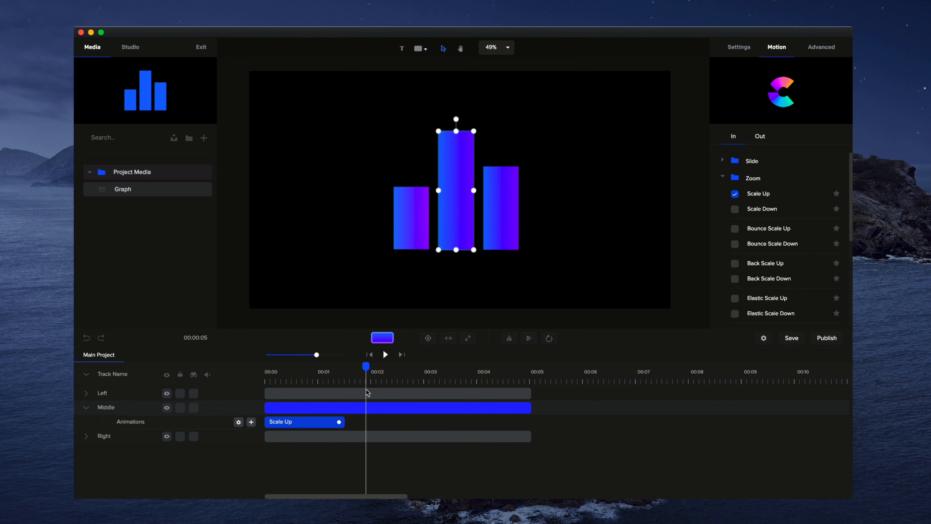
right_click(321, 423)
left_click(350, 461)
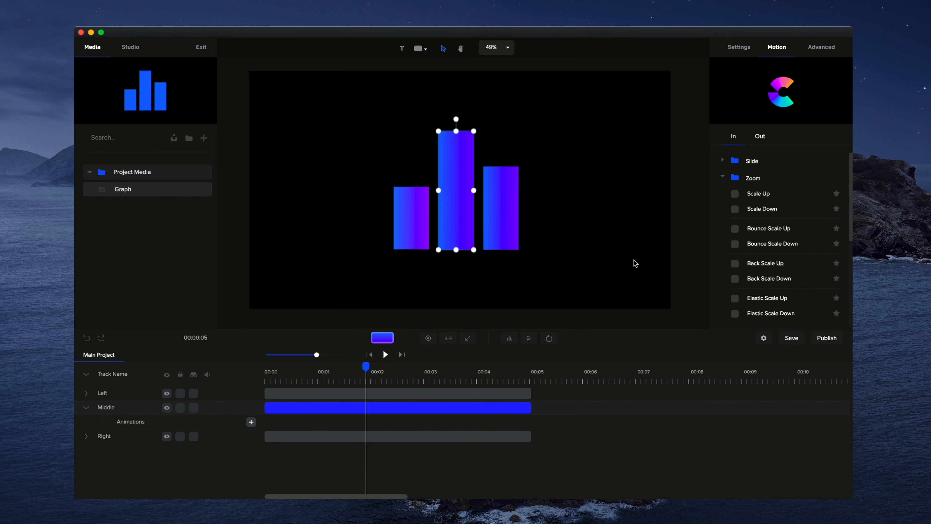
Add a Distort Vertical in-animation to the middle bar
left_click(723, 179)
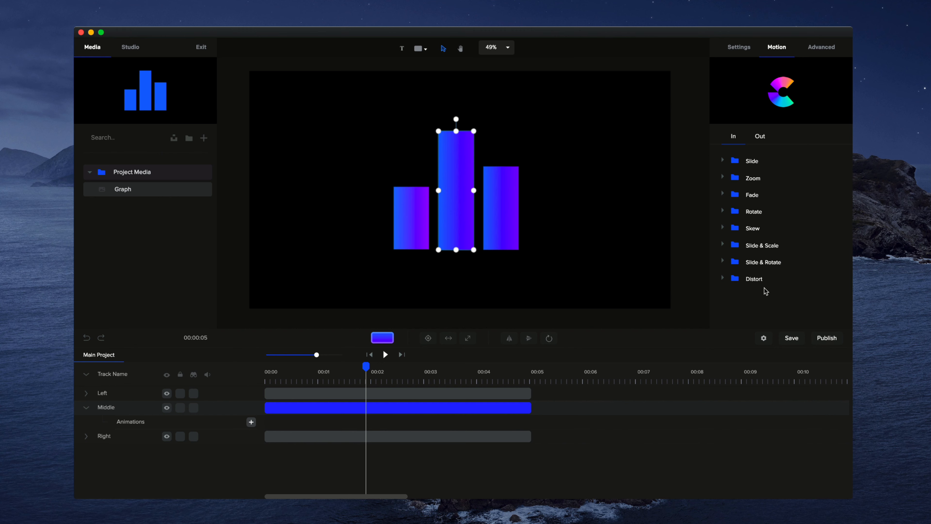
left_click(724, 280)
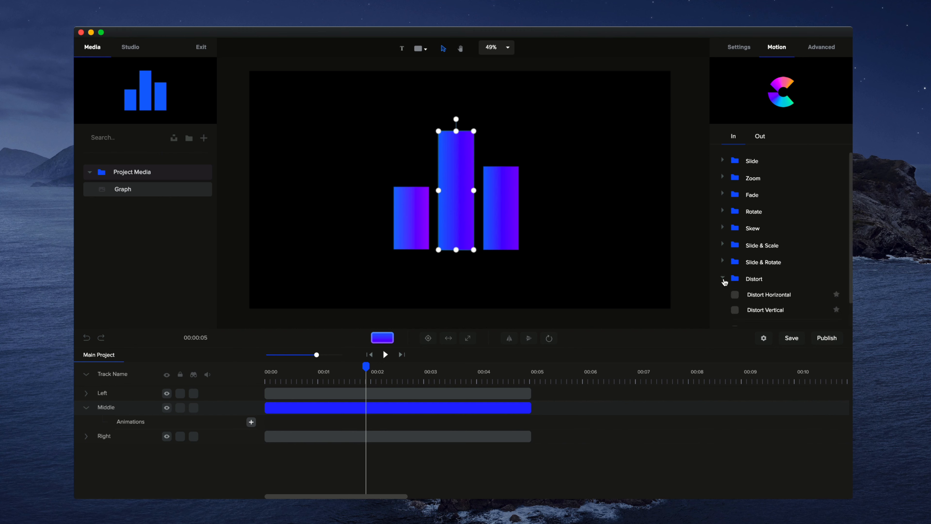
scroll(766, 279, "down", 2)
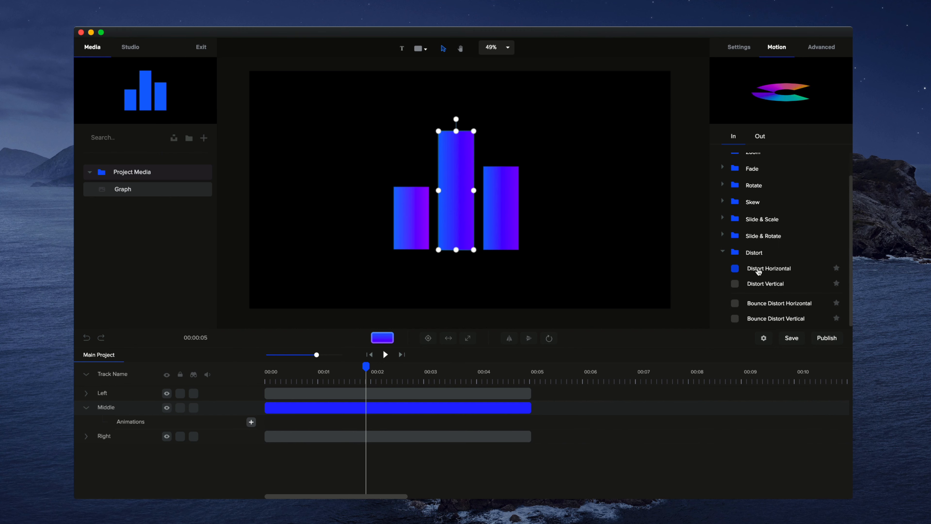
left_click(735, 284)
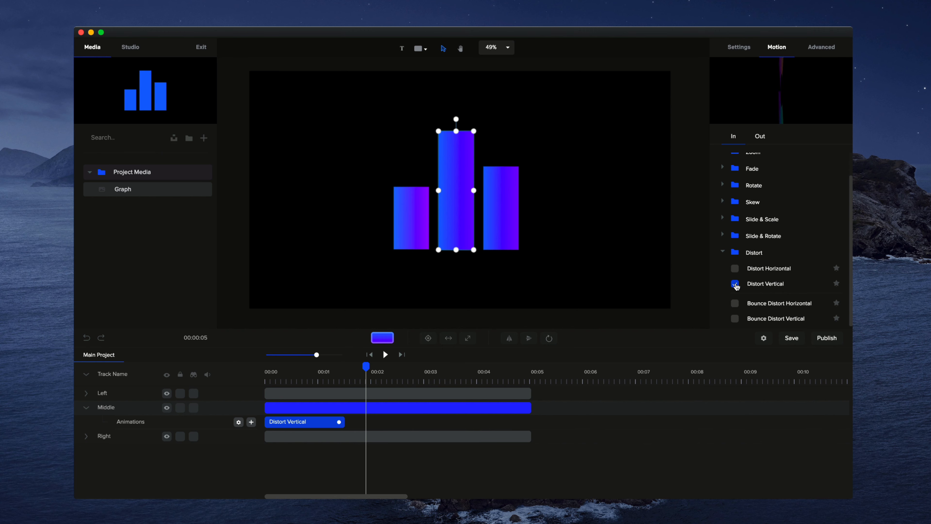
Preview the animation and shorten the middle bar's Distort Vertical to about half its length
left_click_drag(357, 366, 242, 372)
left_click(384, 355)
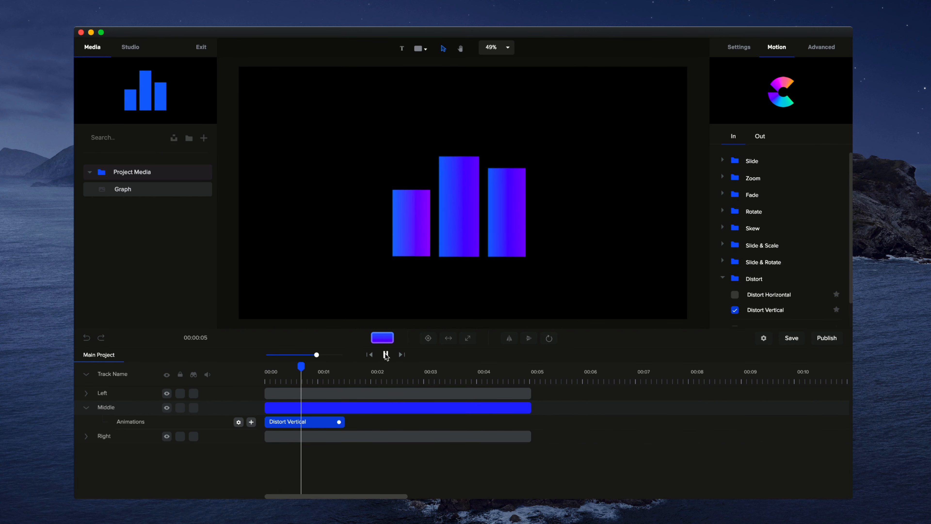
left_click(399, 412)
left_click_drag(339, 422, 305, 422)
left_click(368, 355)
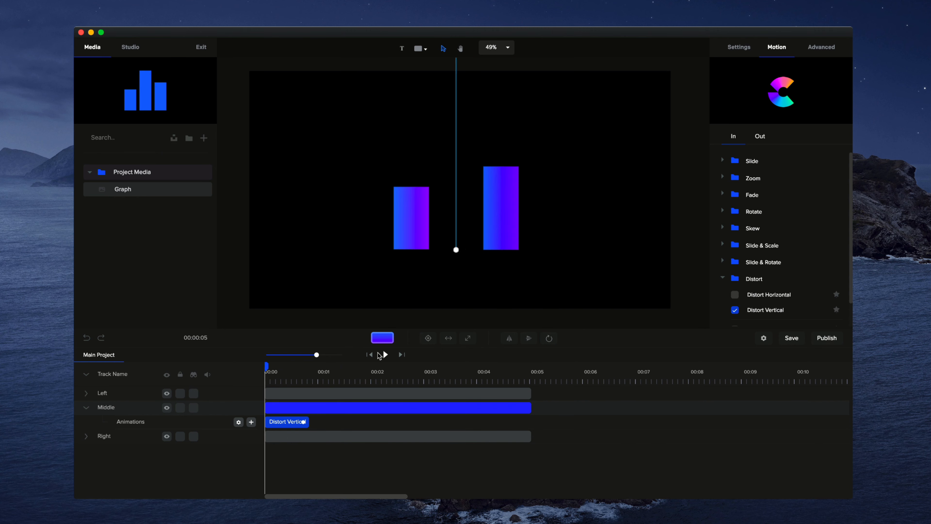
Add a Distort Vertical in-animation to the right bar
left_click(324, 393)
scroll(756, 293, "down", 2)
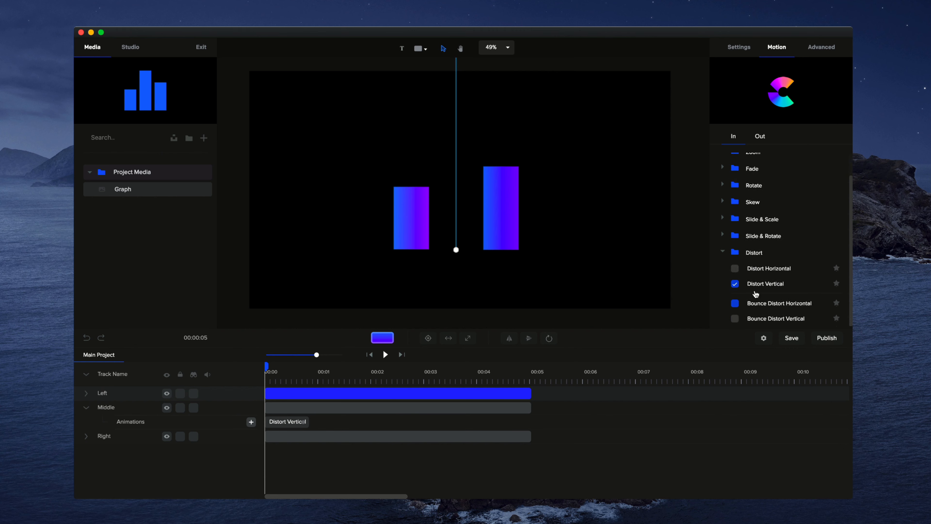
left_click(316, 436)
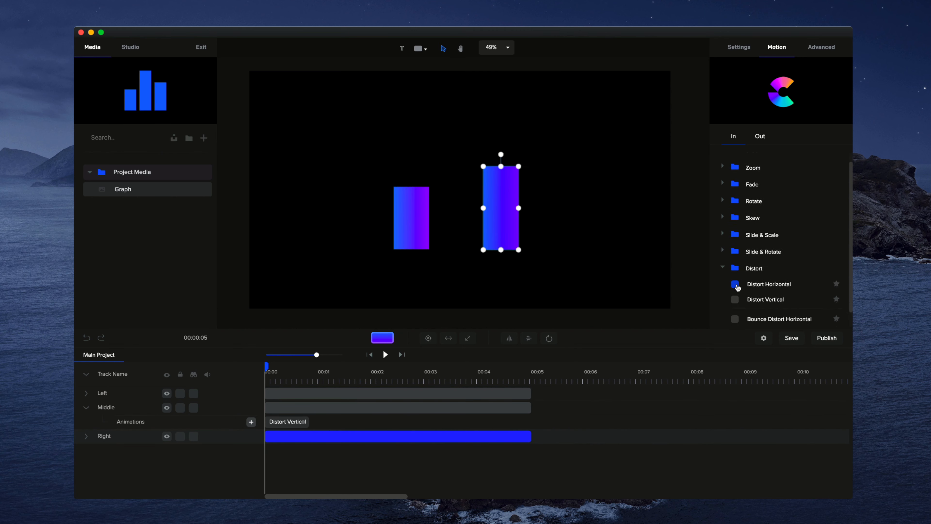
left_click(735, 284)
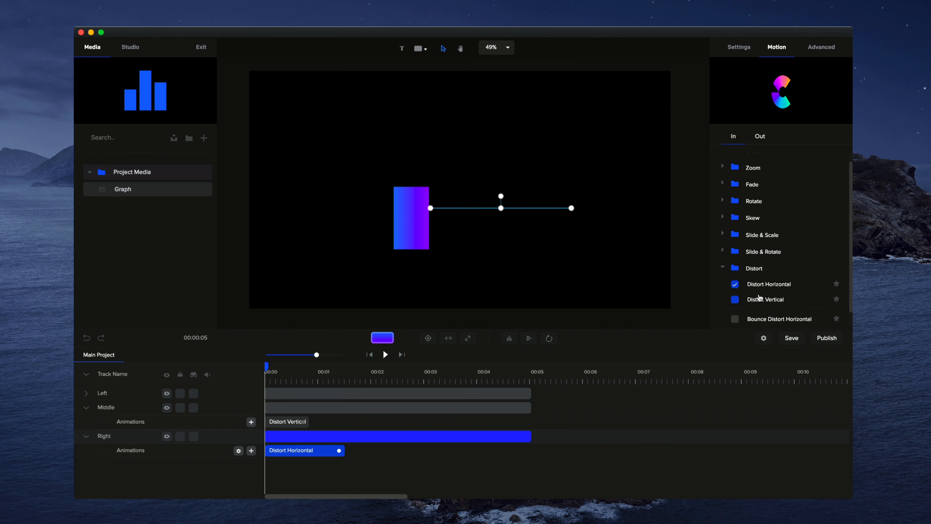
left_click(736, 300)
Add a Distort Horizontal in-animation to the left bar
left_click(357, 390)
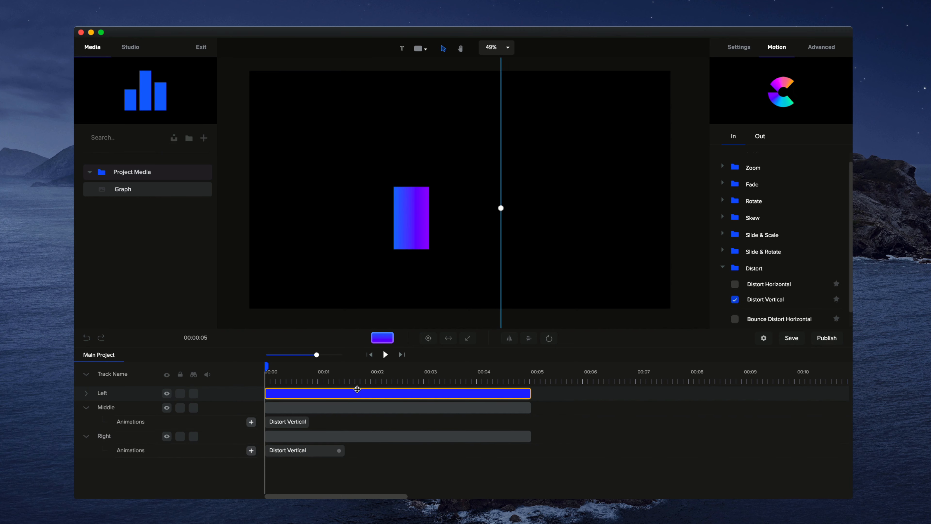
left_click(358, 390)
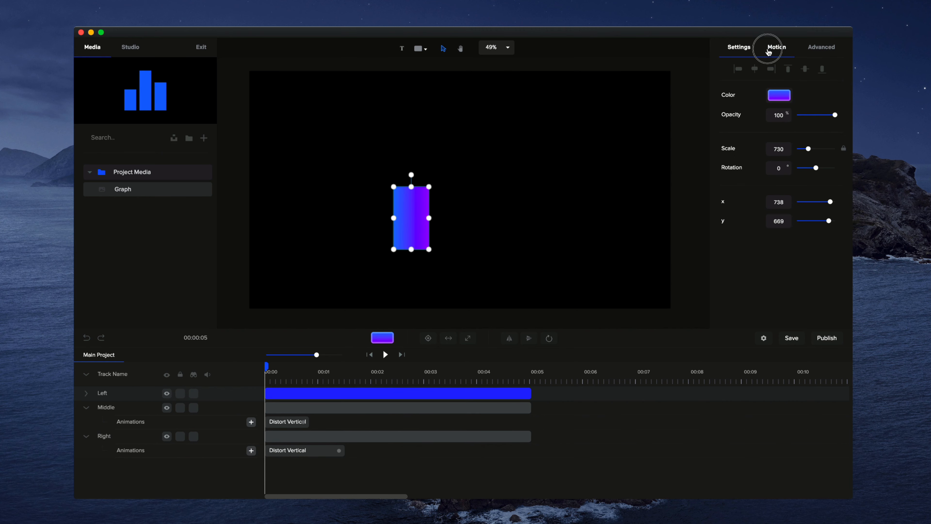
left_click(777, 47)
scroll(743, 264, "down", 1)
left_click(743, 269)
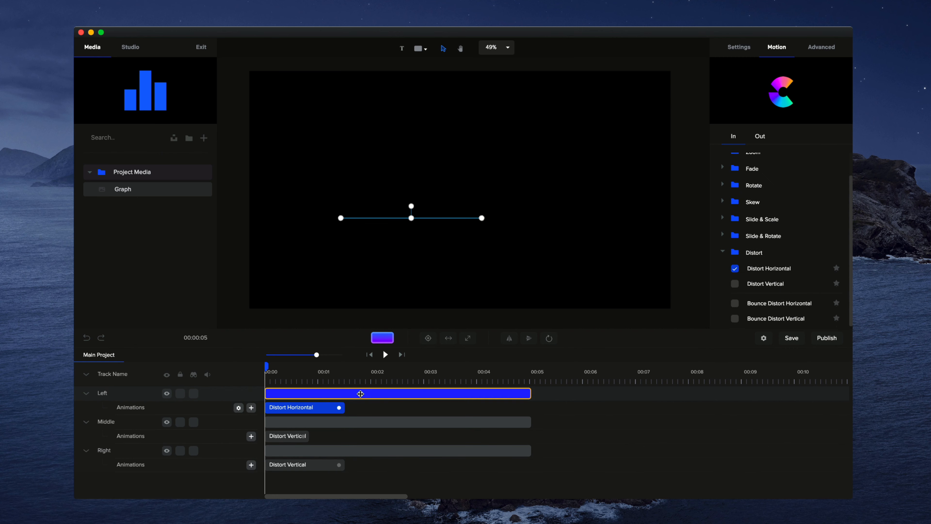
Shorten the left and right bars' animations to match the middle one and preview the result
left_click_drag(342, 408, 304, 408)
left_click_drag(338, 465, 302, 465)
left_click(384, 355)
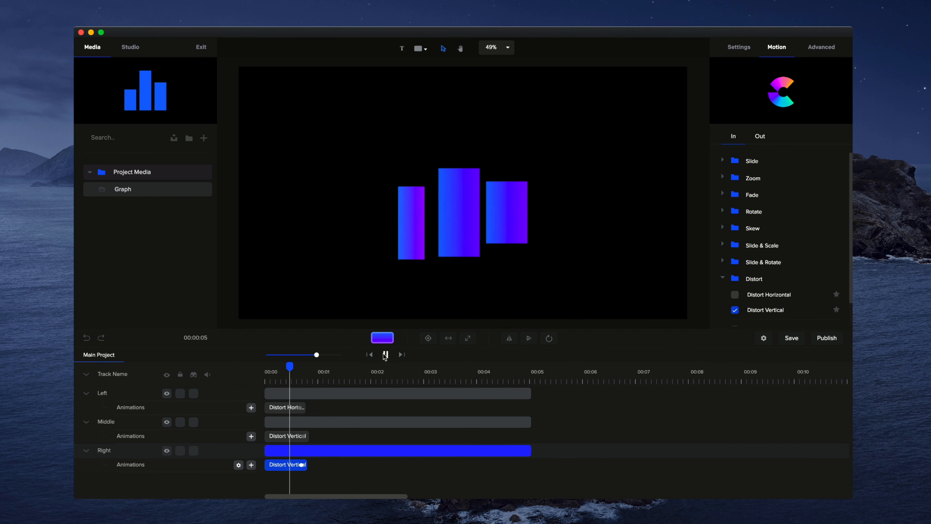
Stagger the middle and right bars' tracks to start slightly after the left bar, and play the result
left_click(305, 397)
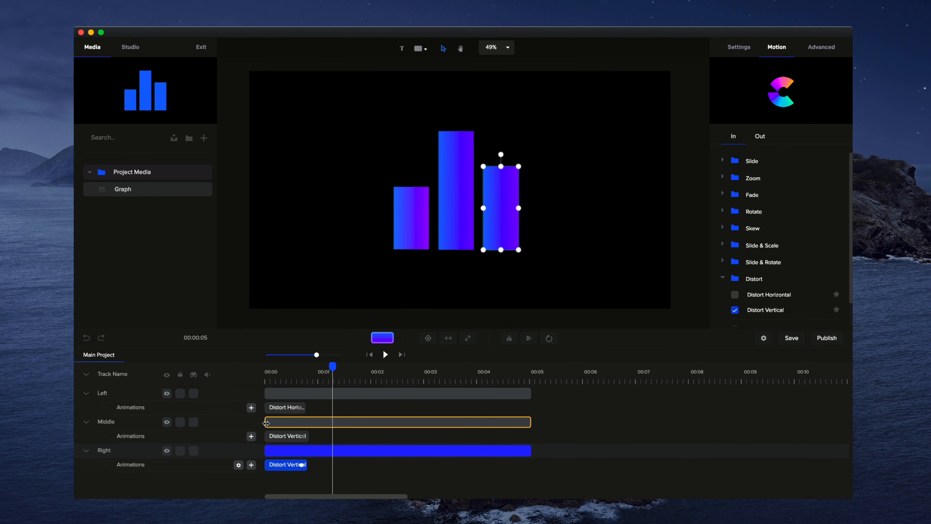
left_click_drag(266, 423, 274, 424)
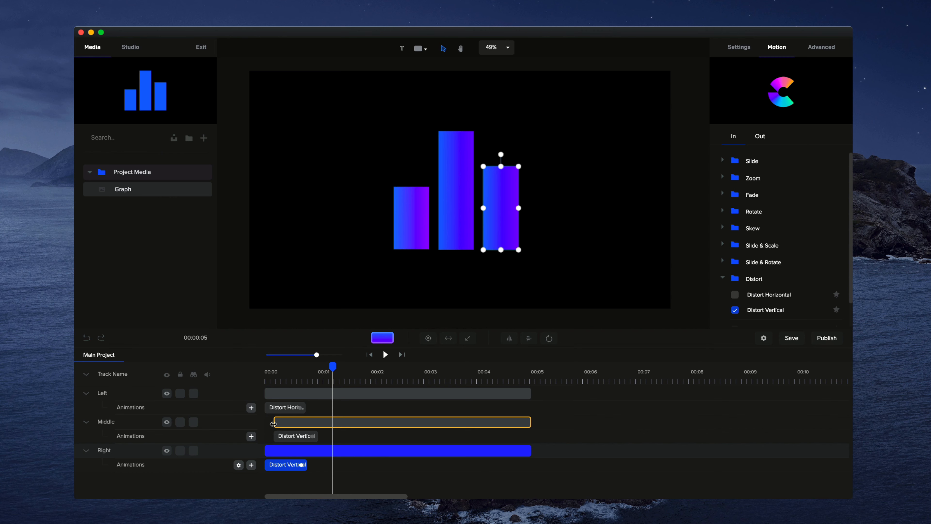
left_click(265, 392)
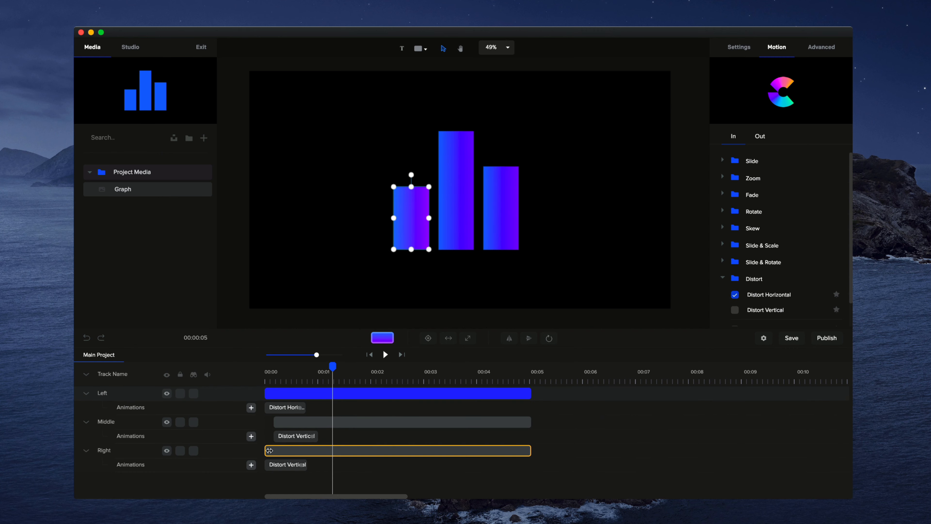
left_click_drag(265, 449, 282, 449)
left_click(385, 355)
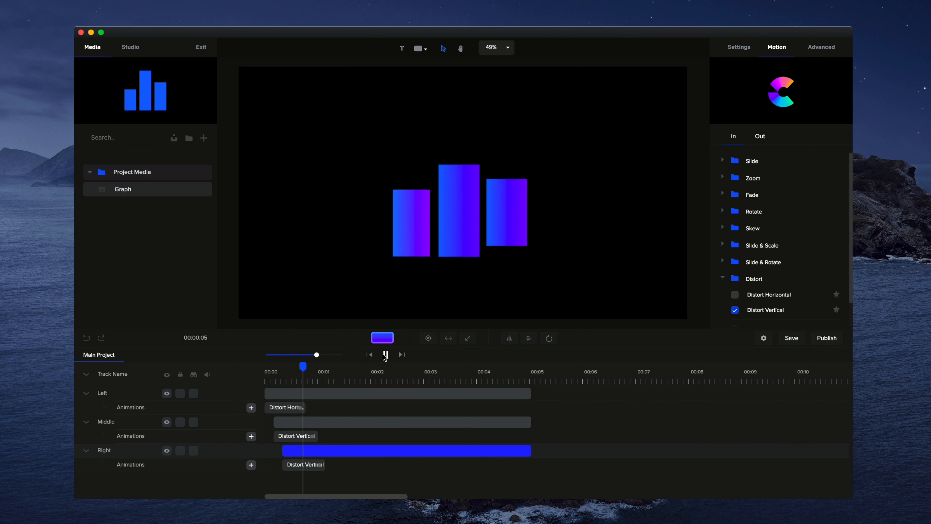
left_click(385, 355)
Select the left bar and preview the staggered animation from the beginning
left_click(548, 338)
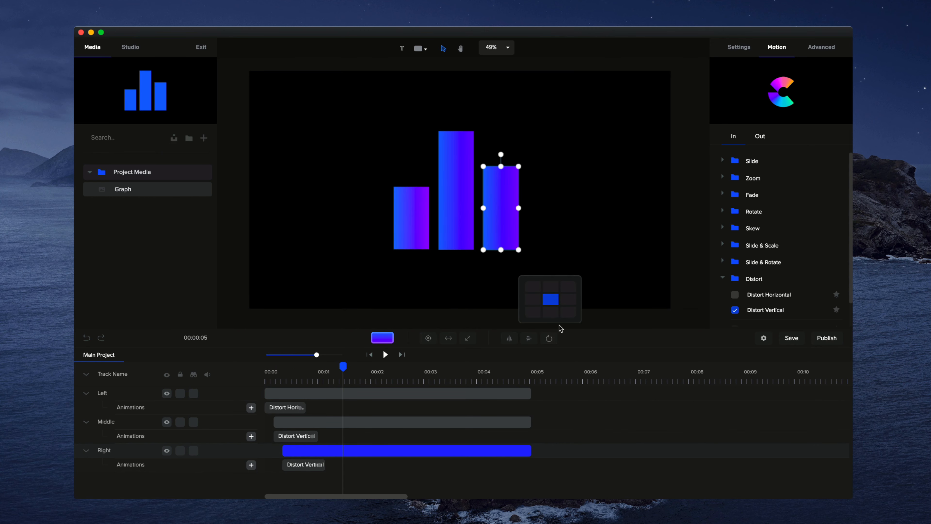
left_click(422, 233)
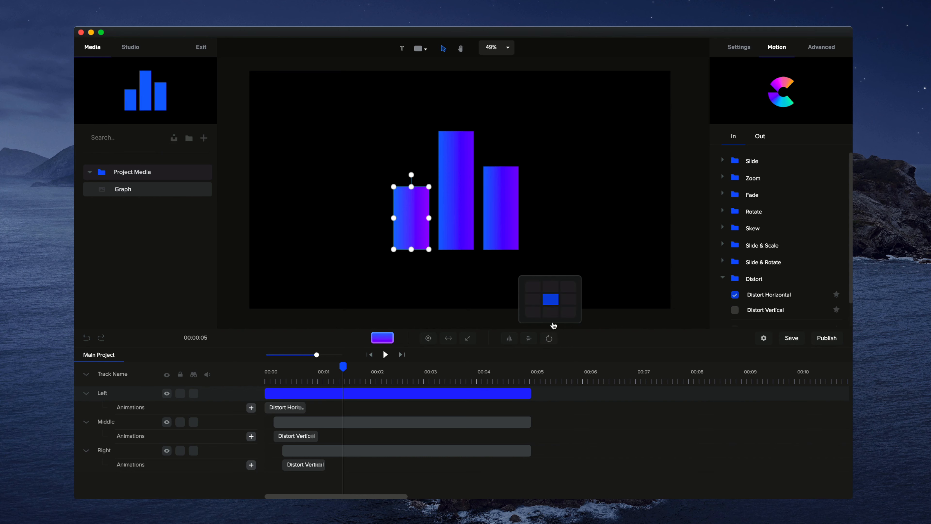
left_click(370, 355)
left_click(385, 354)
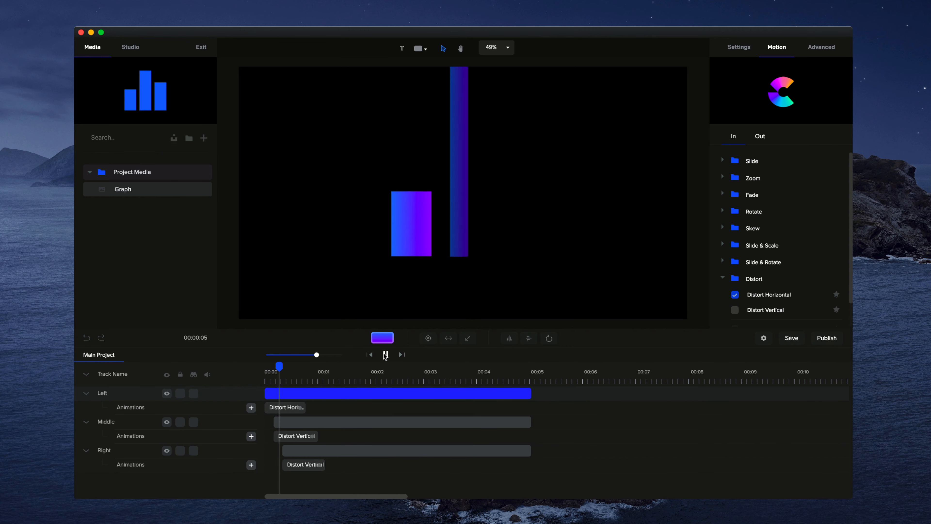
left_click(385, 354)
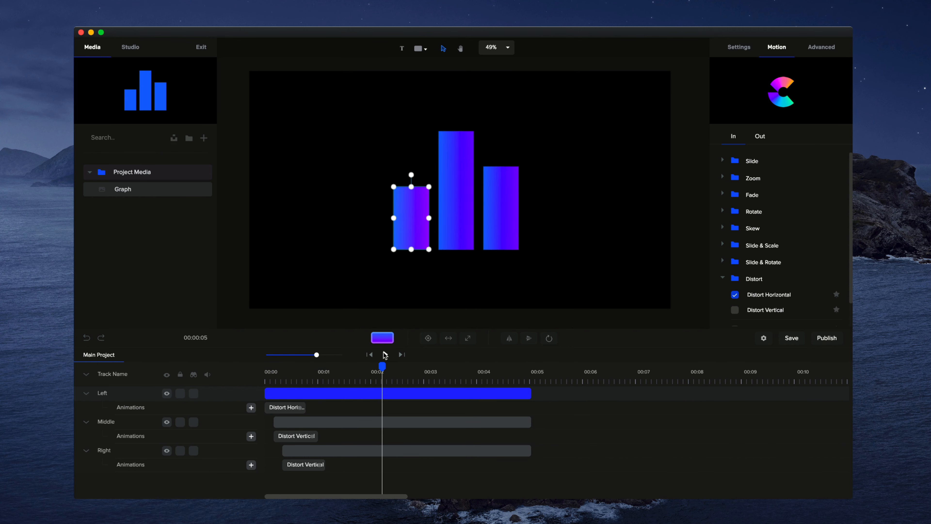
Delete the Distort animations from the left, middle and right bars
left_click(291, 407)
right_click(291, 408)
left_click(329, 440)
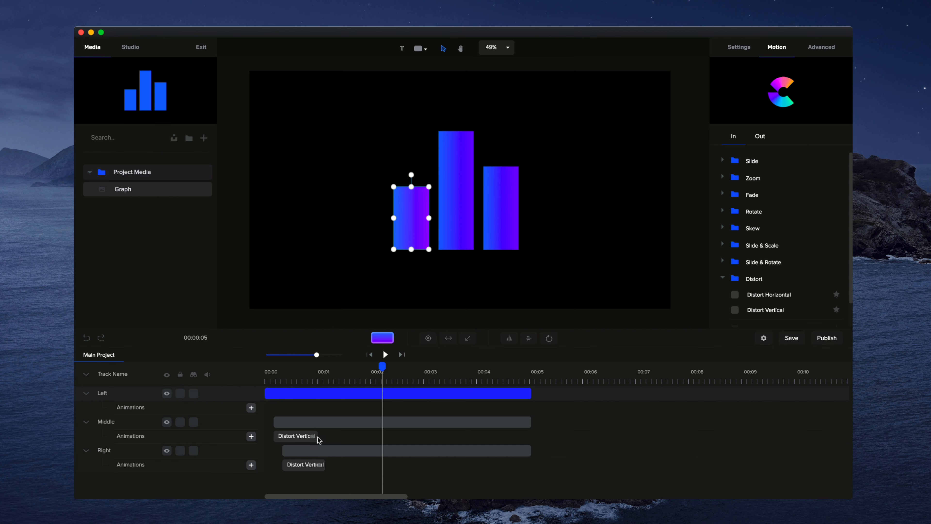
right_click(316, 441)
left_click(330, 477)
left_click(311, 464)
right_click(318, 465)
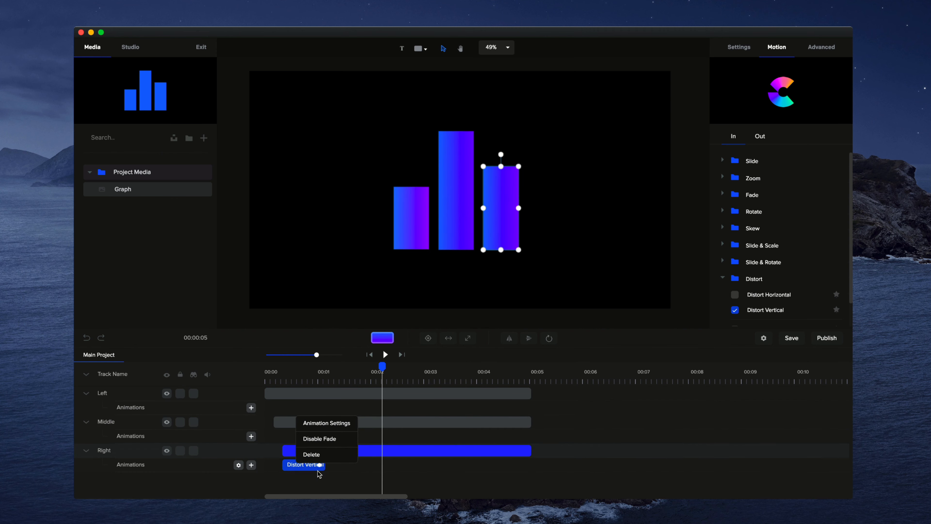
left_click(311, 455)
Collapse the tracks and reorder them as Right, Middle, Left
left_click(86, 374)
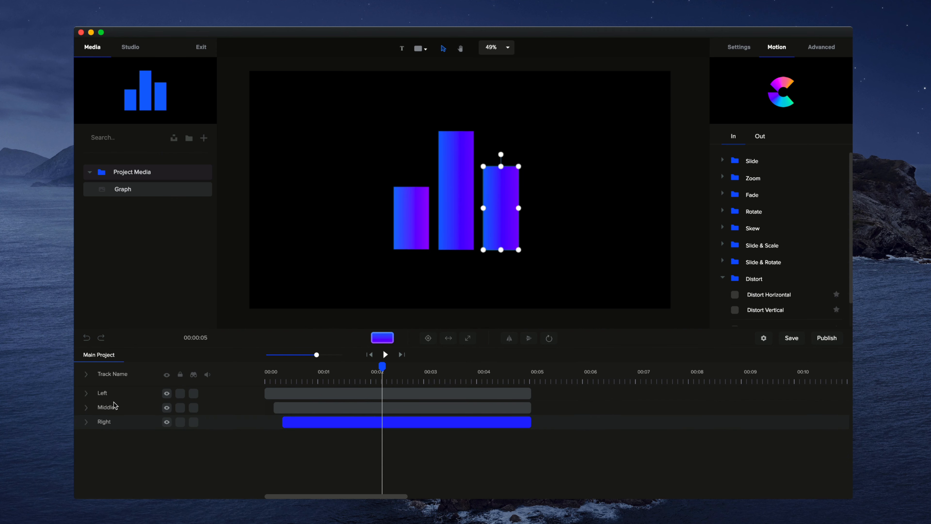
left_click_drag(118, 422, 109, 389)
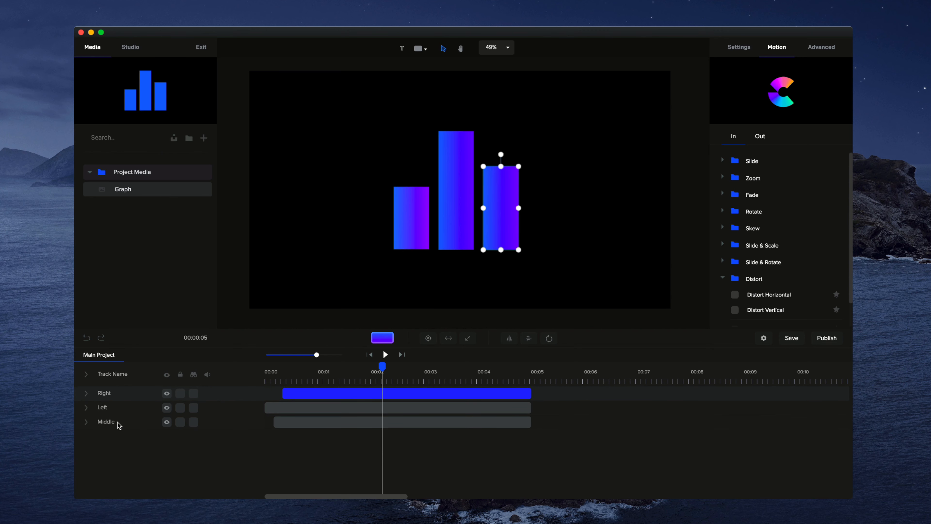
left_click_drag(118, 424, 118, 409)
Add a custom animation with Scale enabled to the left bar and shorten it to just under one second
left_click(369, 355)
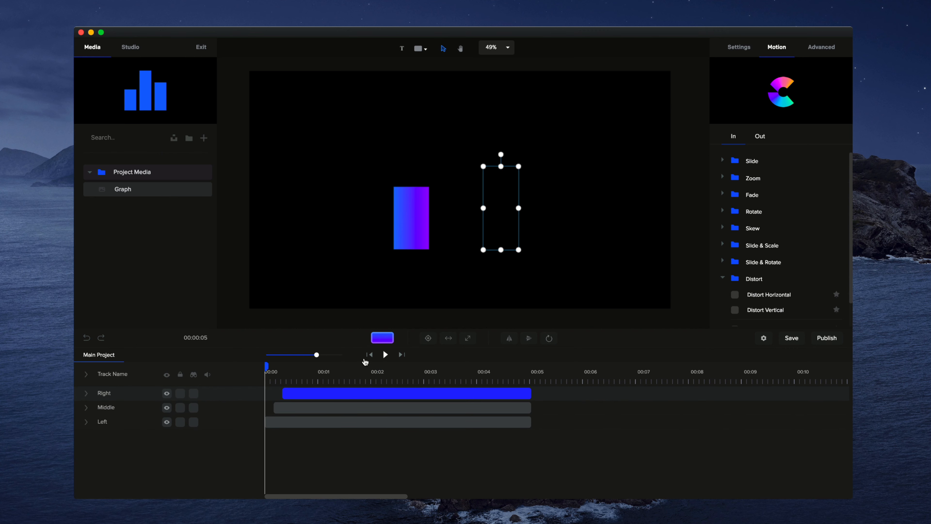
left_click_drag(316, 356, 330, 355)
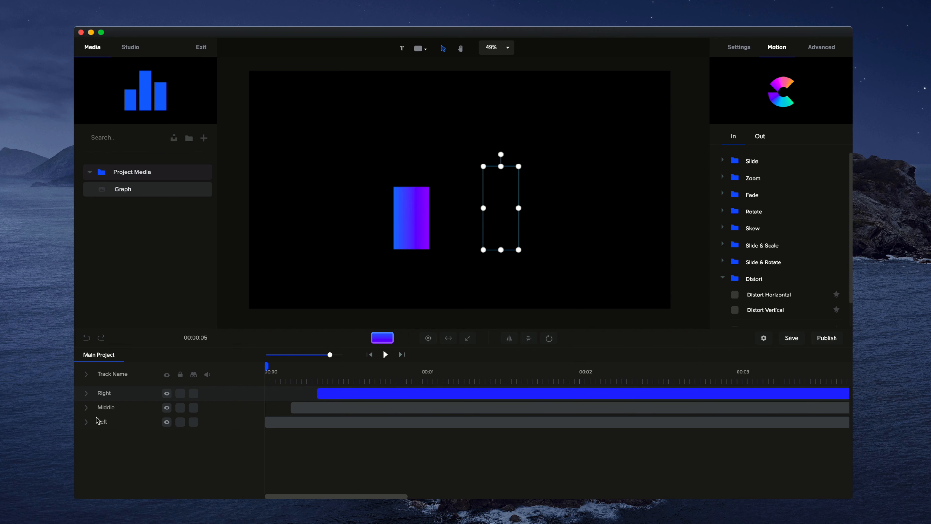
left_click(87, 423)
left_click(398, 227)
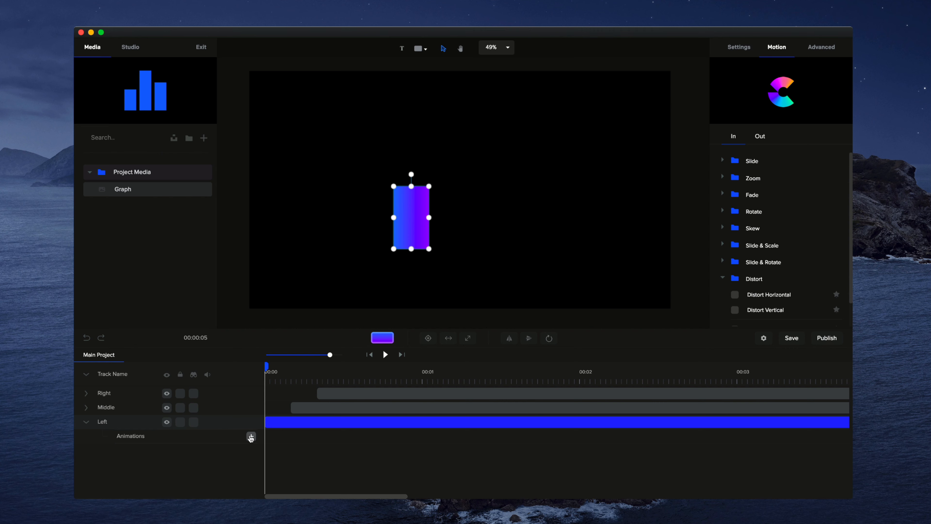
left_click(251, 437)
left_click(353, 343)
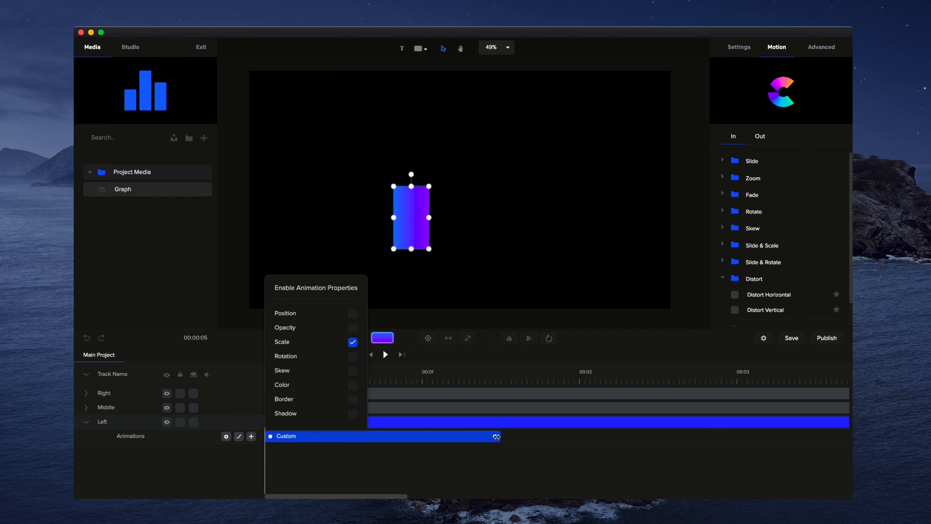
left_click_drag(496, 436, 403, 434)
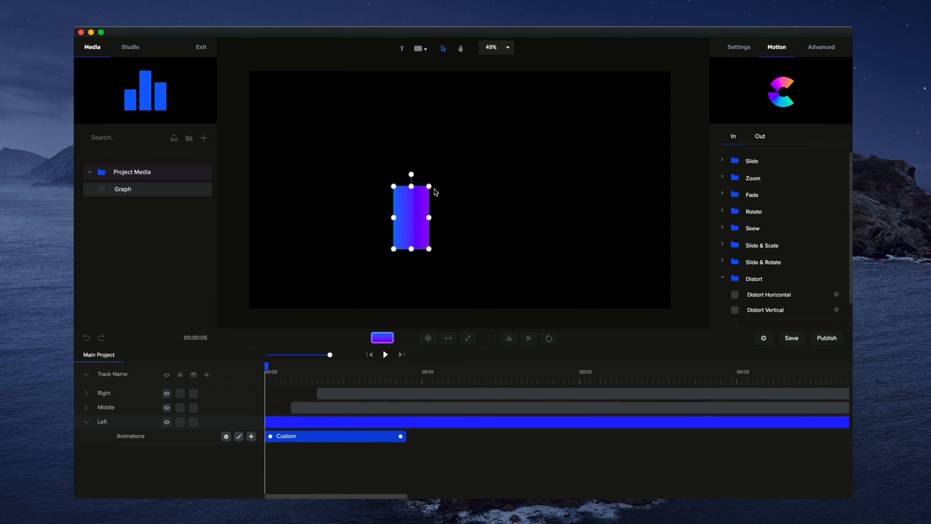
Unlink the left bar's scale and reduce its Scale Y at the animation start so it grows upward
left_click(739, 49)
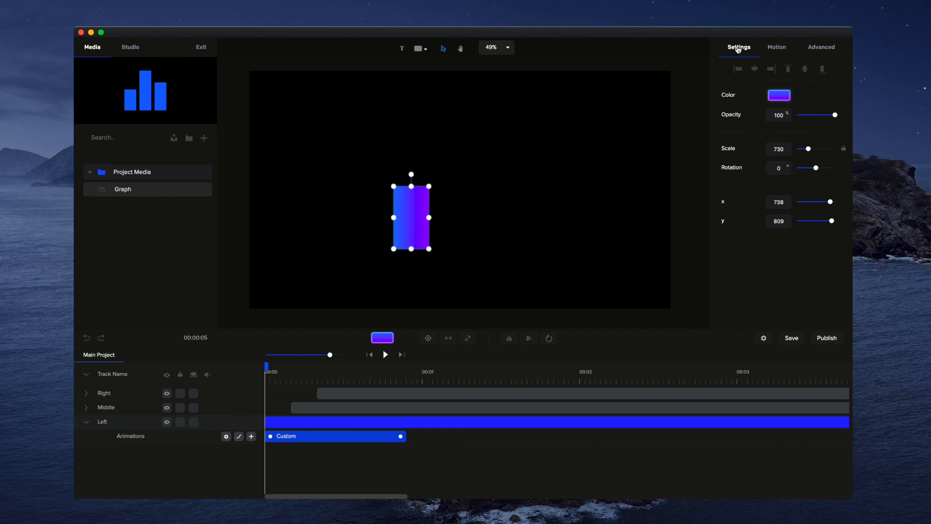
left_click(844, 150)
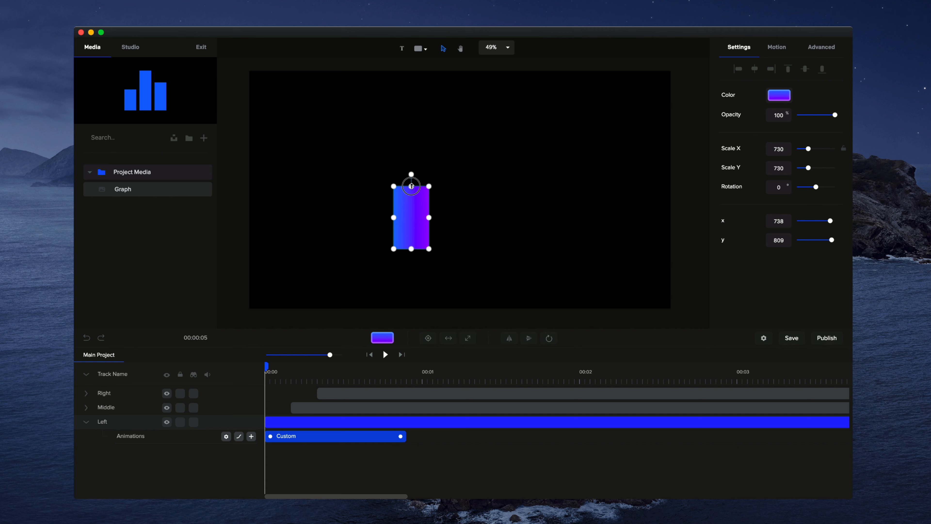
mouse_move(411, 186)
left_mouse_down()
mouse_move(411, 220)
mouse_move(411, 193)
left_mouse_up()
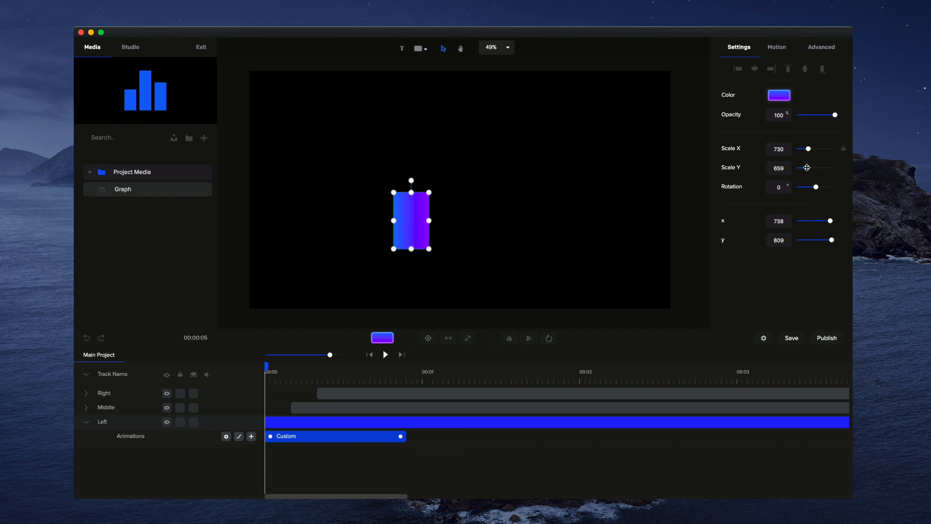
left_click_drag(807, 168, 796, 167)
left_click(510, 250)
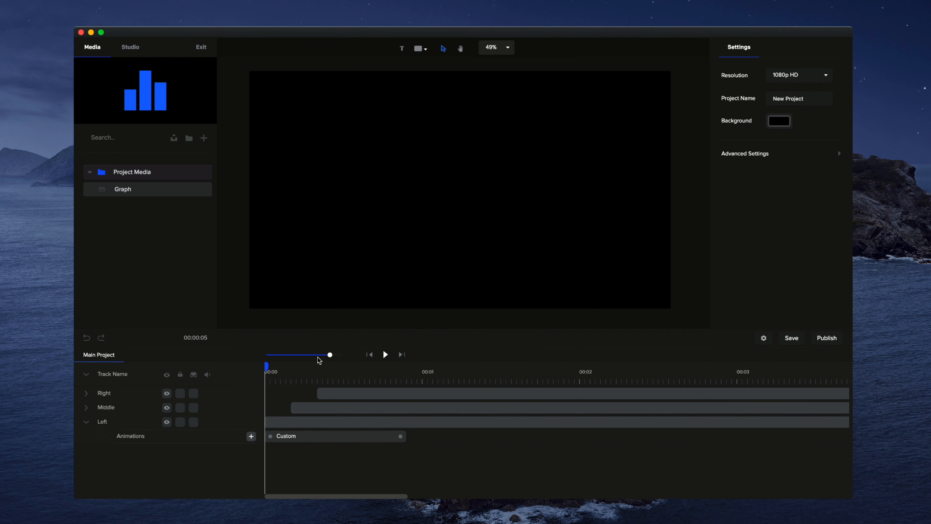
Add a shortened custom Scale animation to the middle bar and squash the bar flat at its start
left_click_drag(266, 365, 291, 366)
left_click(458, 199)
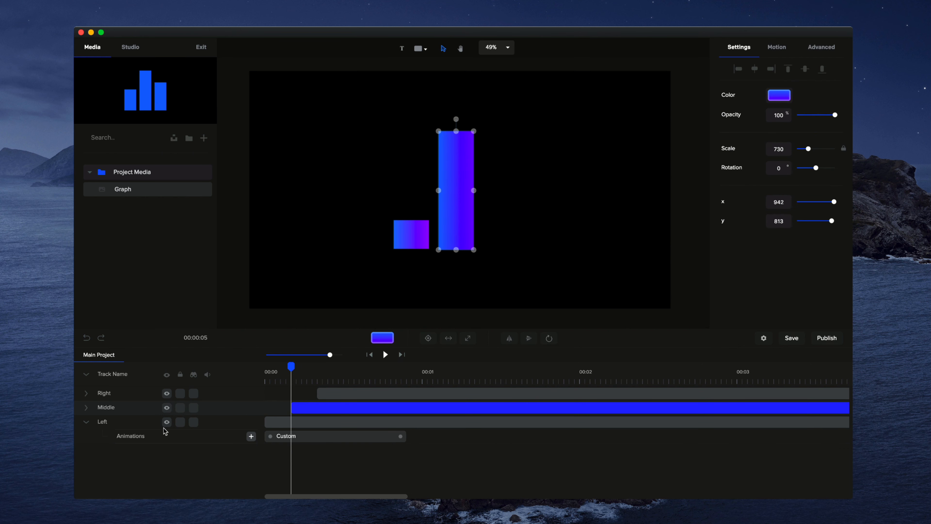
left_click(87, 407)
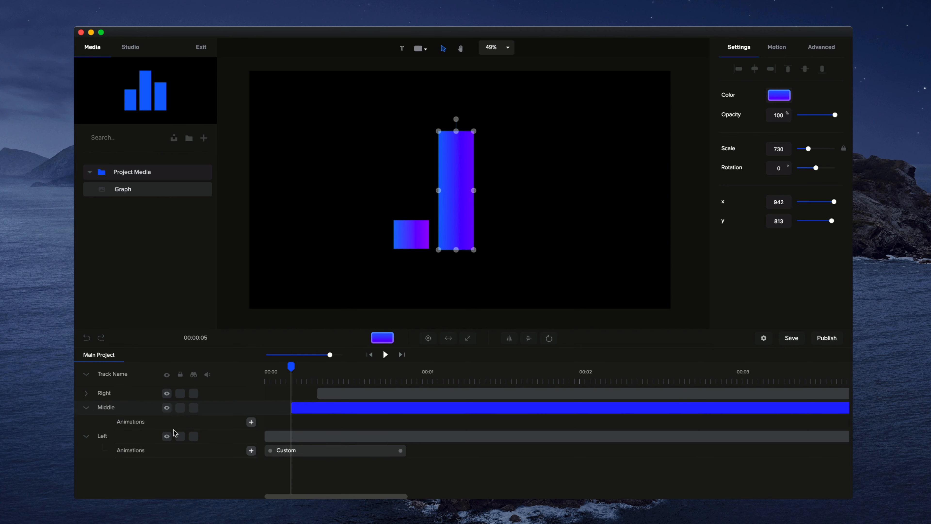
left_click(251, 422)
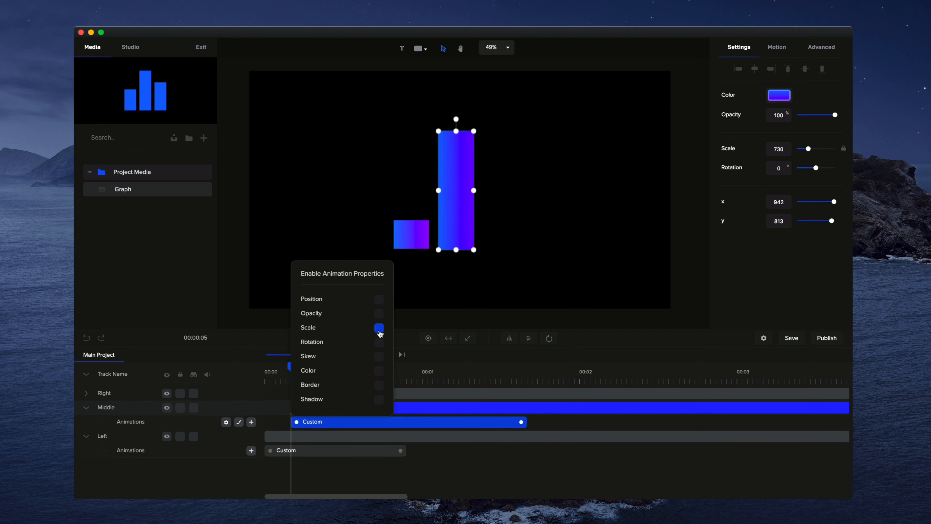
left_click(379, 328)
left_click_drag(520, 422, 442, 424)
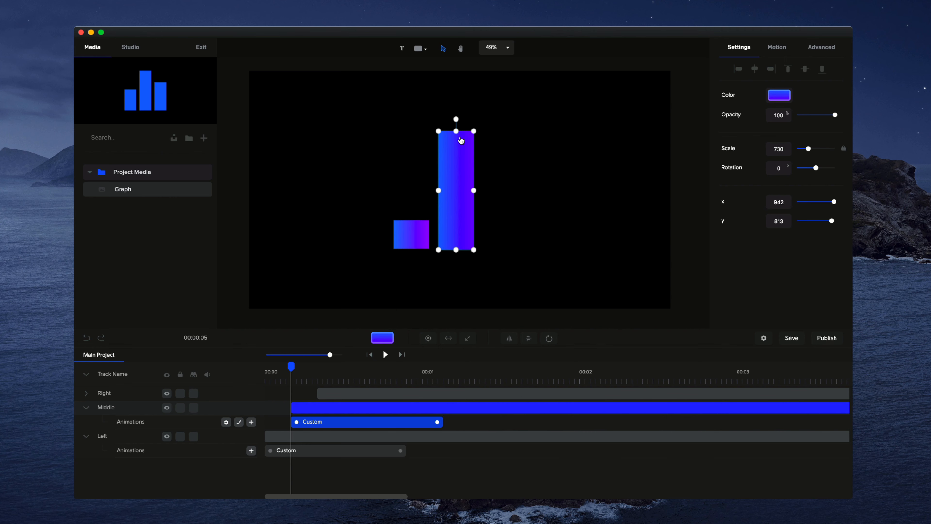
left_click_drag(456, 131, 453, 268)
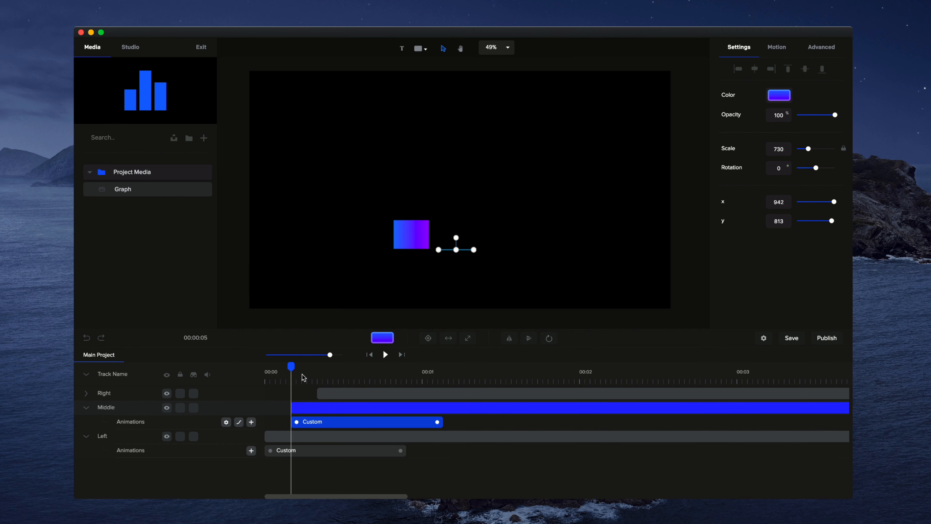
Add a shortened custom Scale animation to the right bar and squash the bar flat at its start
left_click_drag(291, 366, 317, 361)
left_click(498, 205)
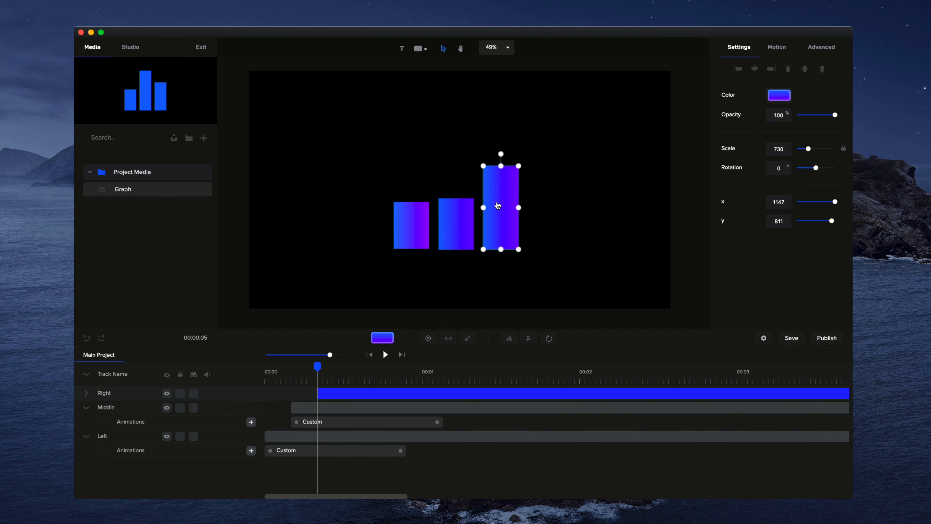
left_click(87, 393)
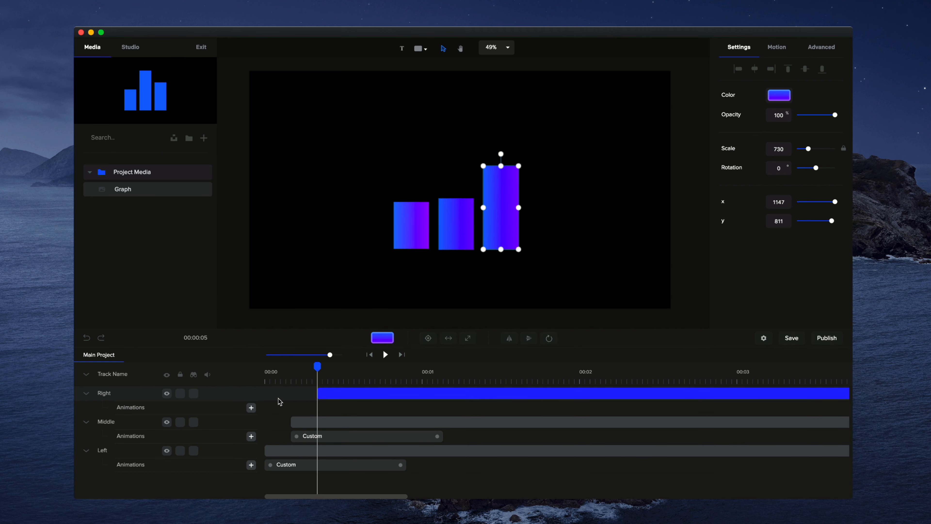
left_click(251, 408)
left_click(405, 313)
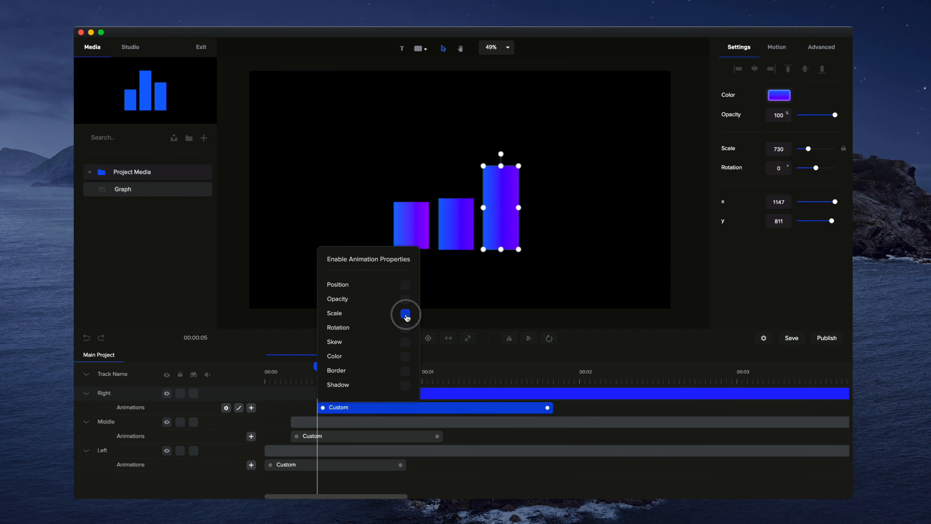
left_click_drag(547, 407, 474, 408)
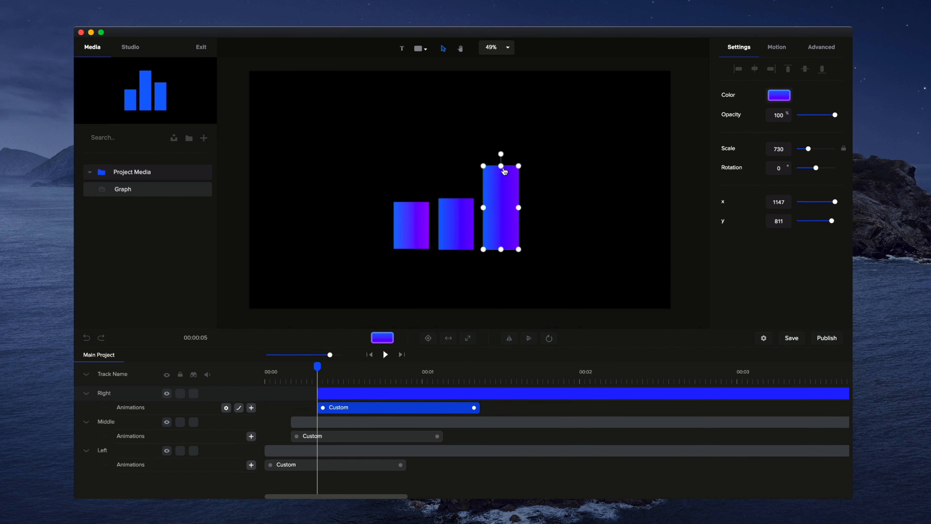
left_click_drag(504, 171, 500, 250)
Preview the bars' growing animations from the beginning
left_click_drag(324, 370, 229, 369)
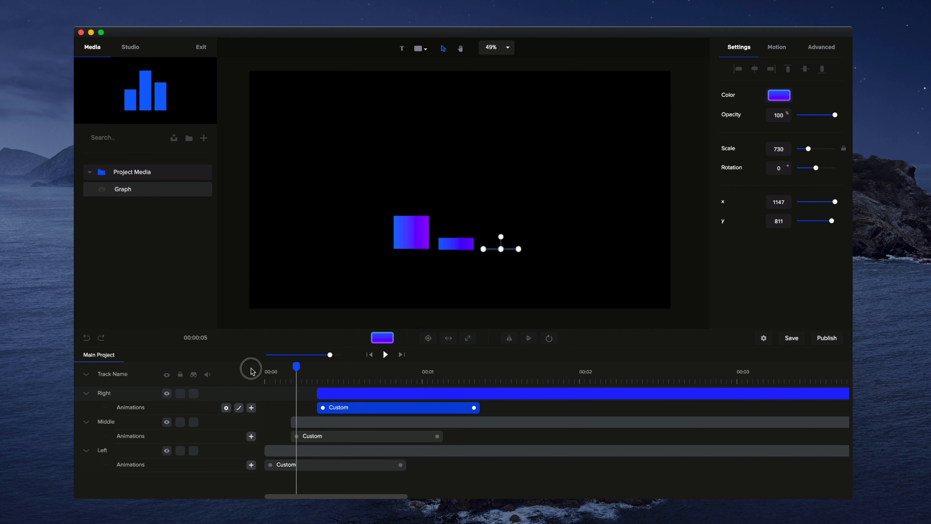
left_click(384, 354)
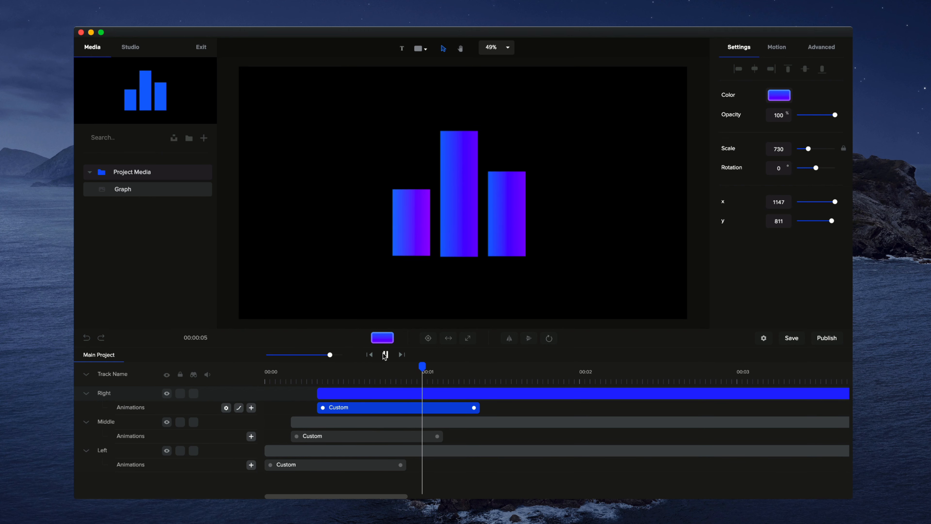
left_click(385, 354)
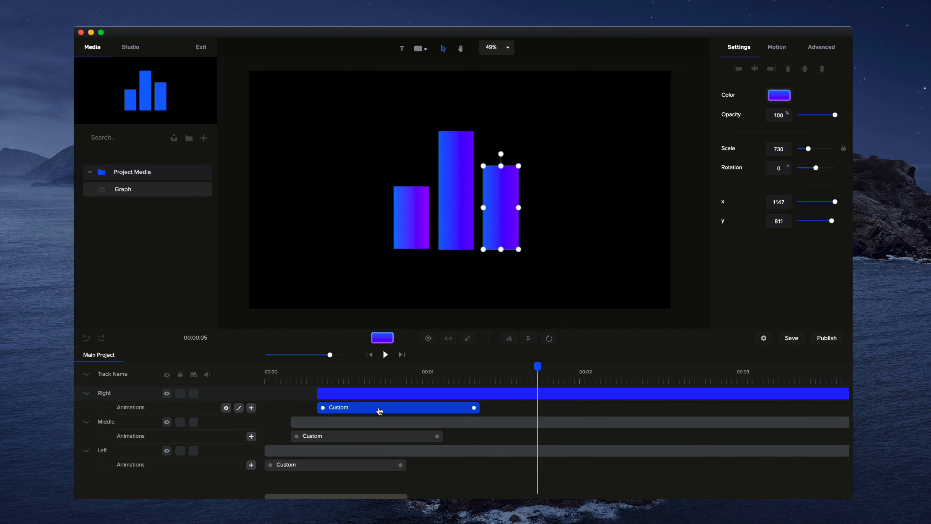
Set the right bar's Scale animation easing to Back with Out direction, trying Power3 and Power4 first
left_click(372, 395)
left_click(369, 409)
right_click(359, 405)
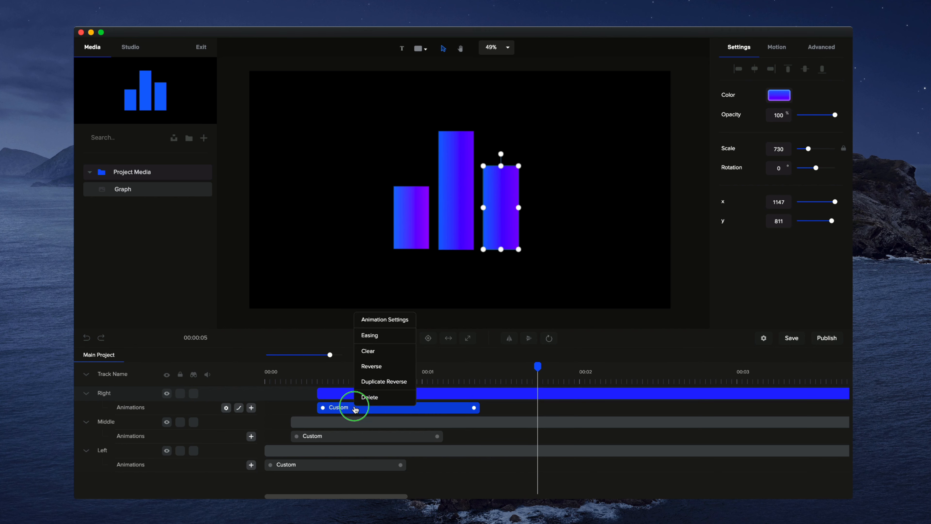
left_click(370, 334)
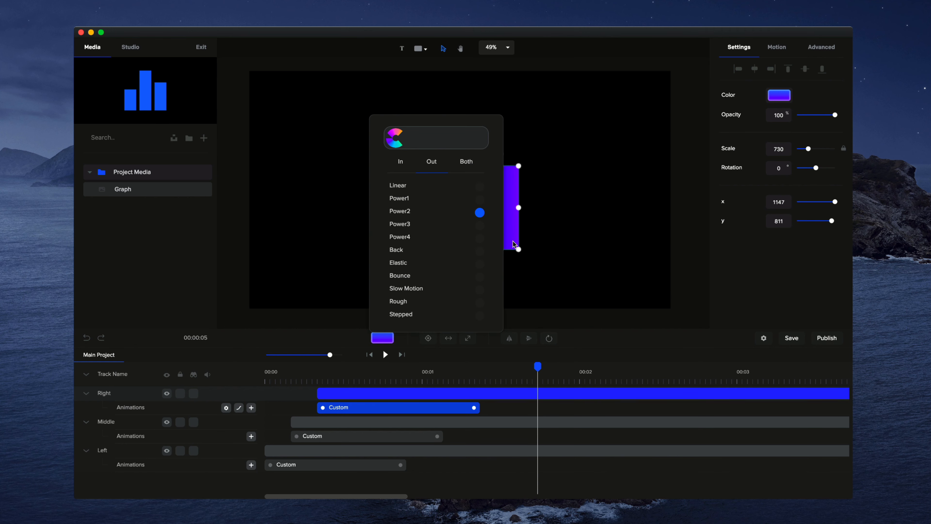
left_click(553, 287)
left_click(383, 408)
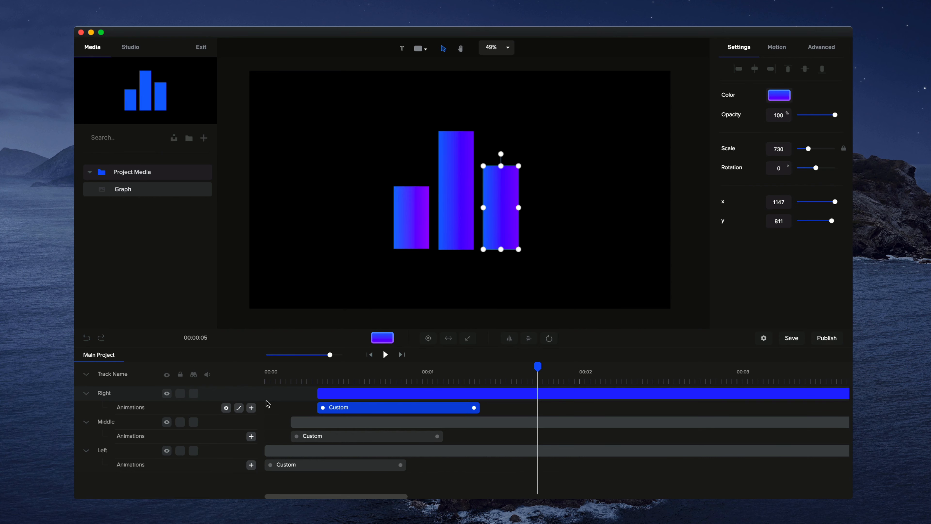
left_click(240, 408)
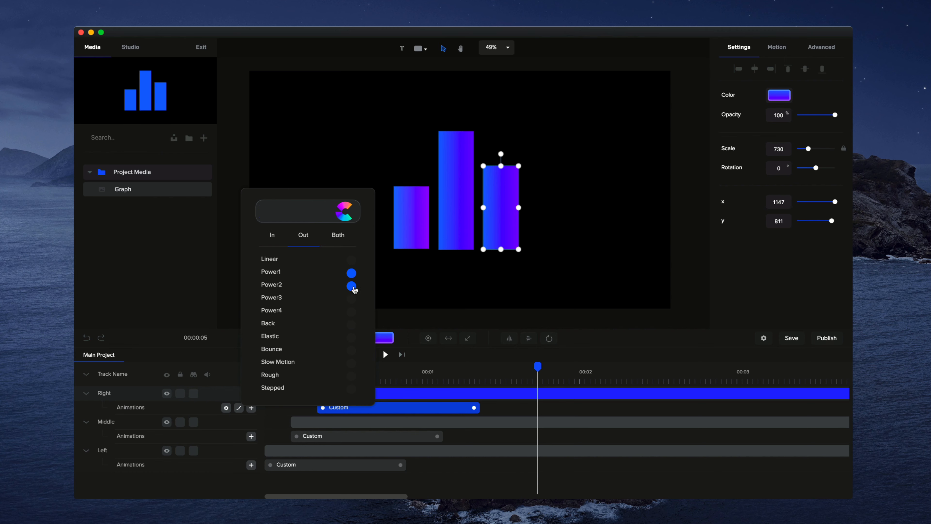
left_click(352, 297)
left_click(351, 312)
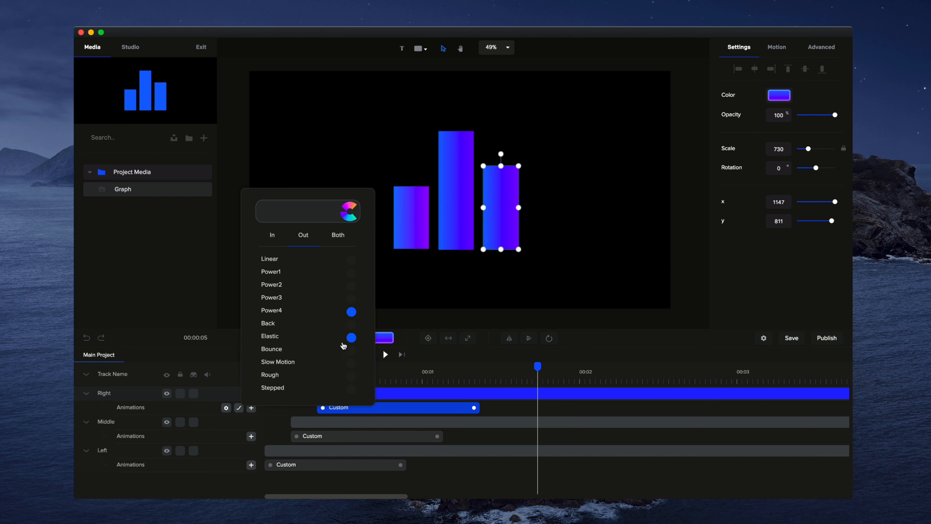
left_click(351, 325)
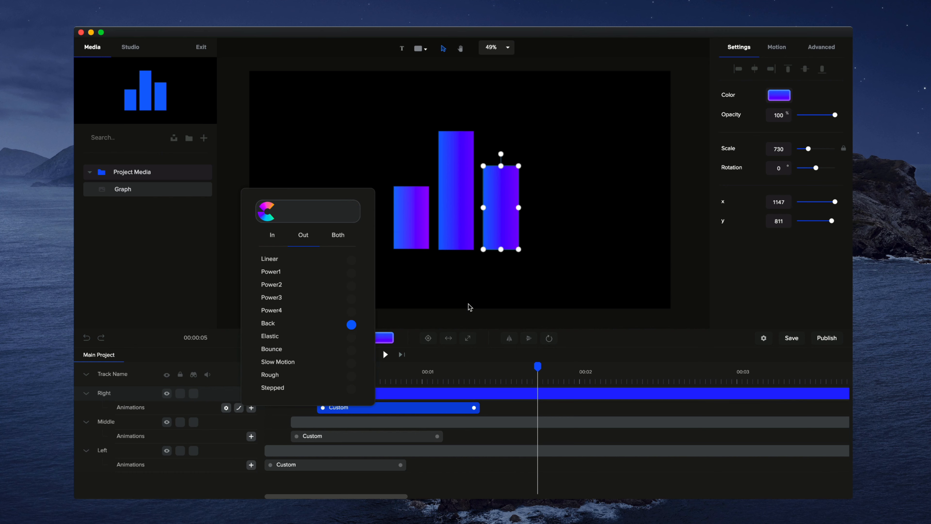
left_click(462, 298)
Set the middle bar's Scale animation easing to Back
right_click(381, 436)
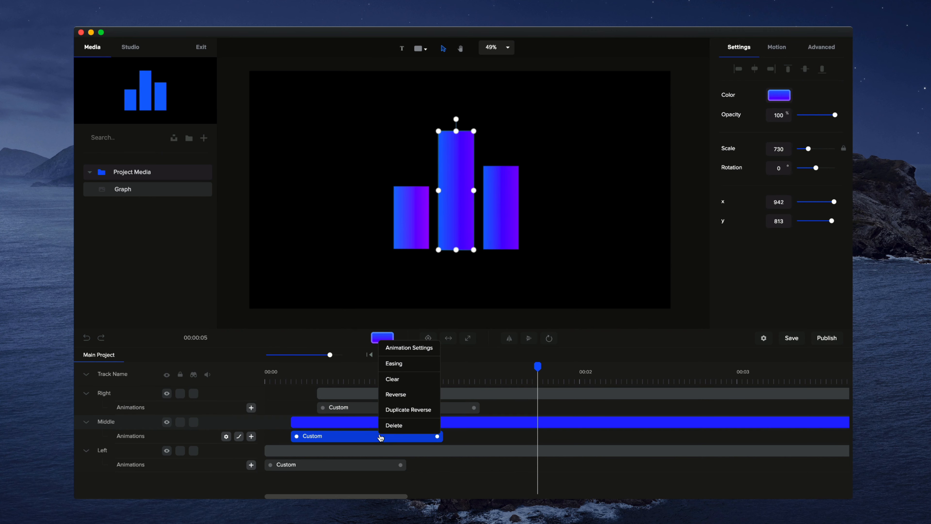
left_click(403, 362)
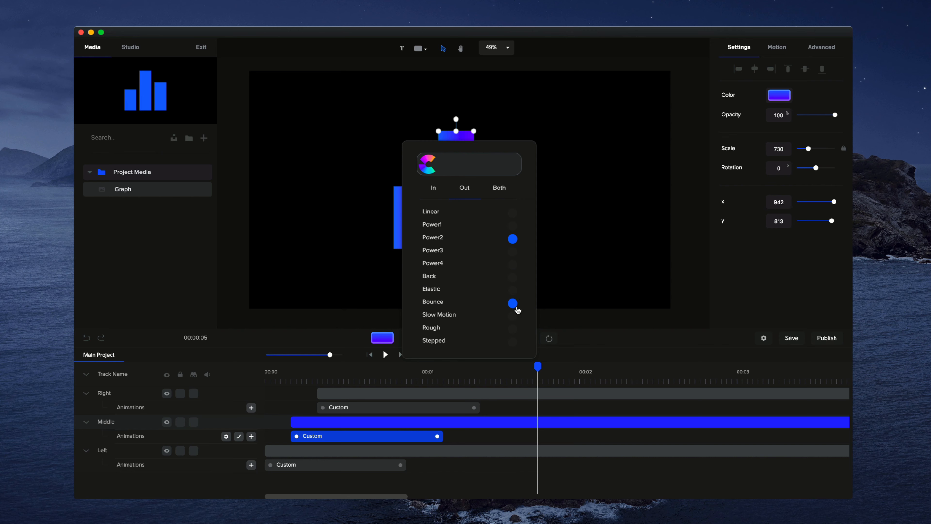
left_click(512, 278)
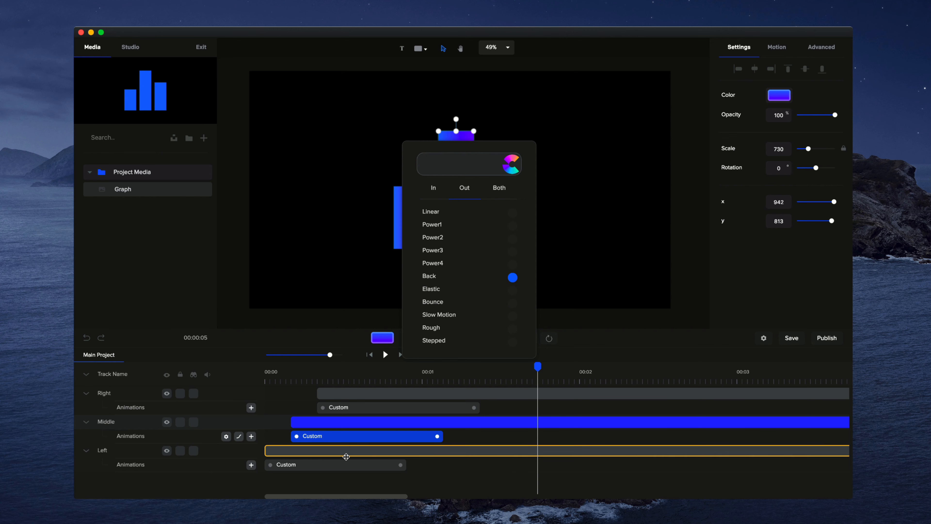
Set the left bar's Scale animation easing to Back
left_click(343, 470)
right_click(344, 470)
left_click(369, 393)
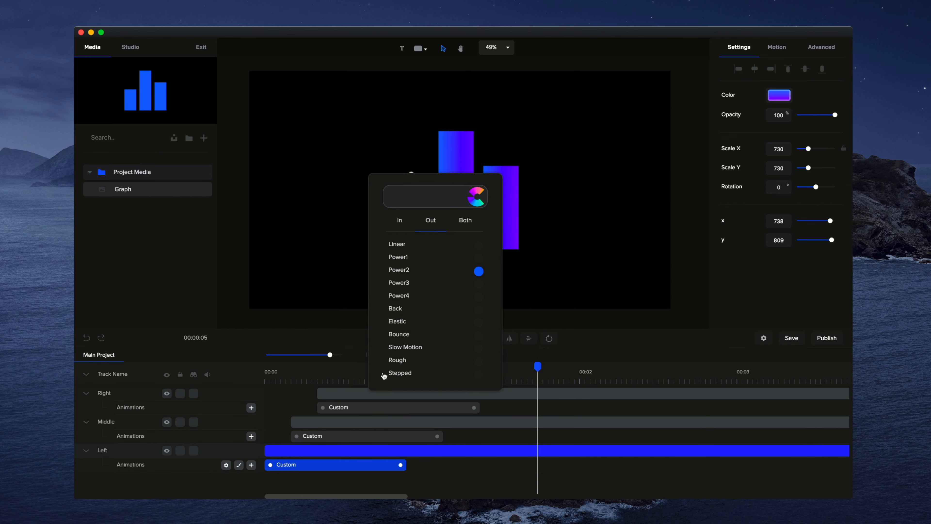
left_click(480, 310)
left_click(568, 305)
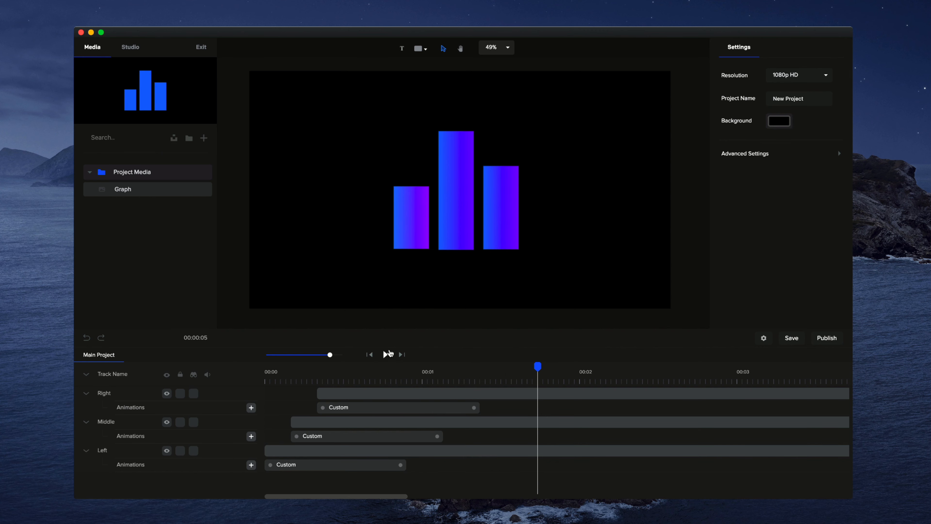
Replay the bars' animation from the start to check the new easing
left_click(370, 354)
left_click(386, 355)
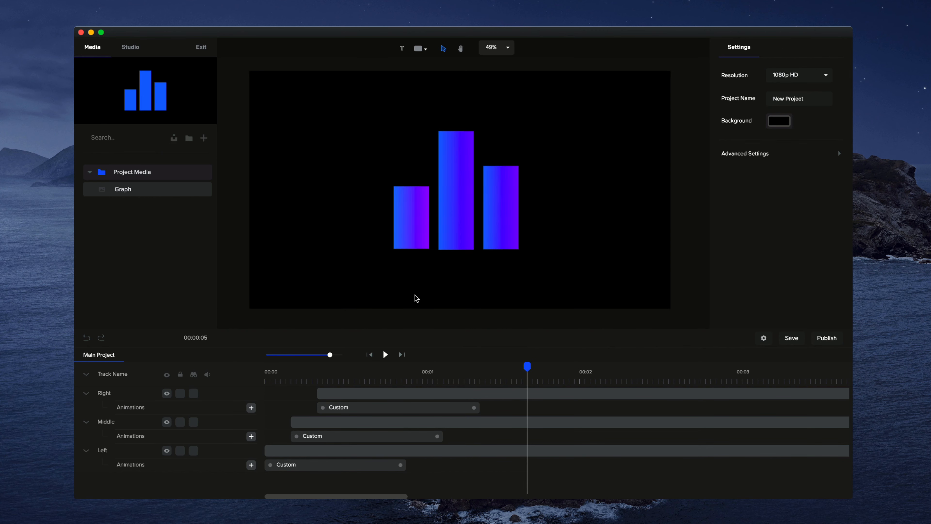
Open the right bar's Scale animation easing options and review the direction settings
right_click(385, 411)
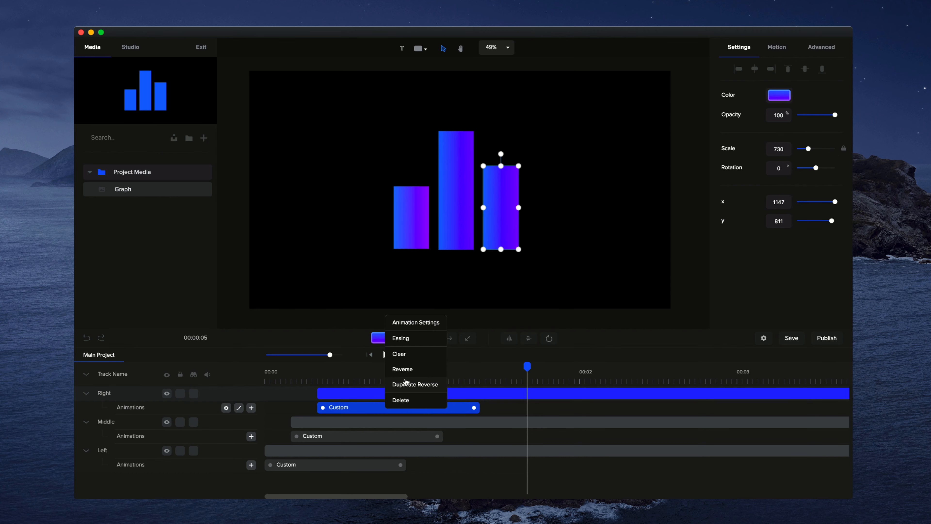
left_click(408, 338)
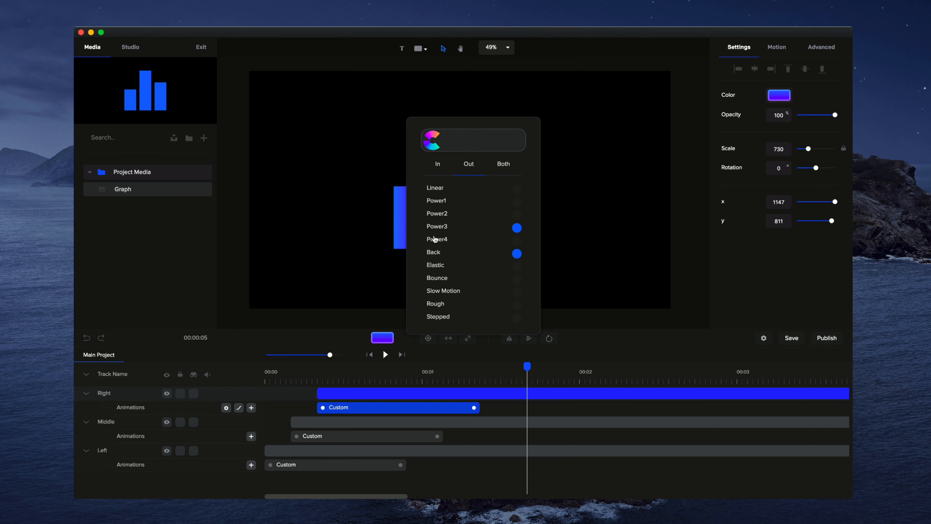
left_click(507, 167)
left_click(643, 229)
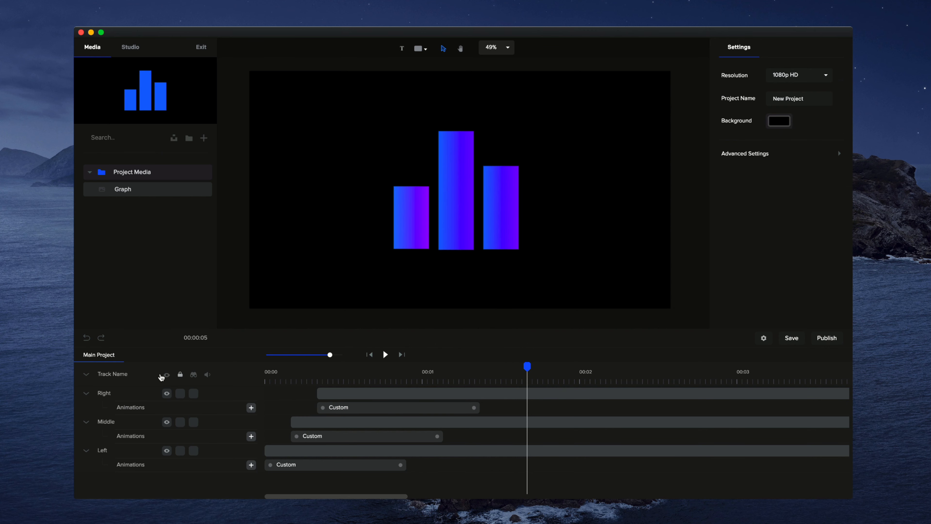
Collapse the timeline tracks and preview the whole animation from the beginning
left_click(87, 374)
left_click(370, 354)
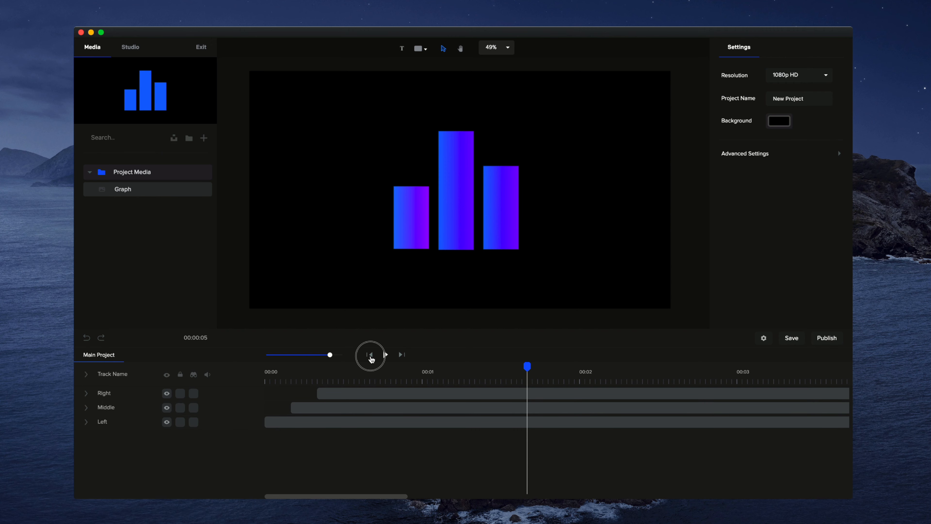
left_click(385, 354)
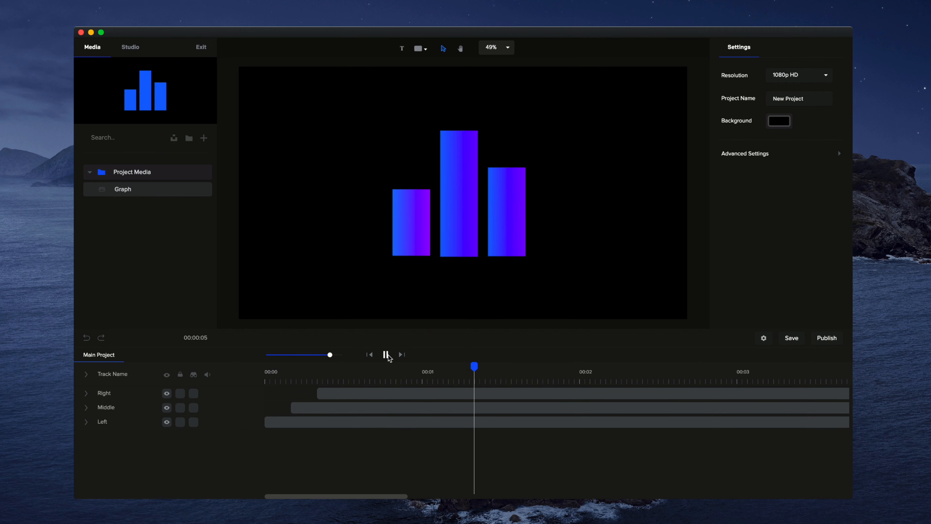
left_click(388, 355)
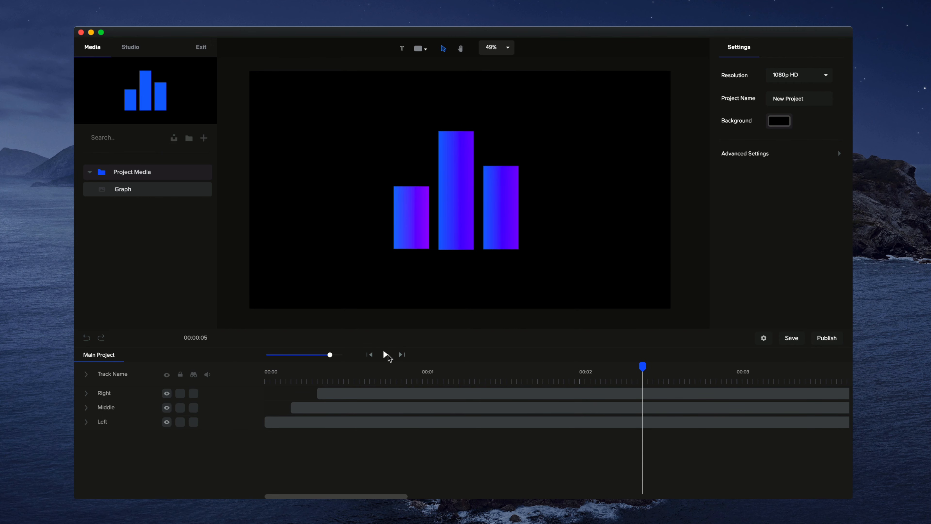